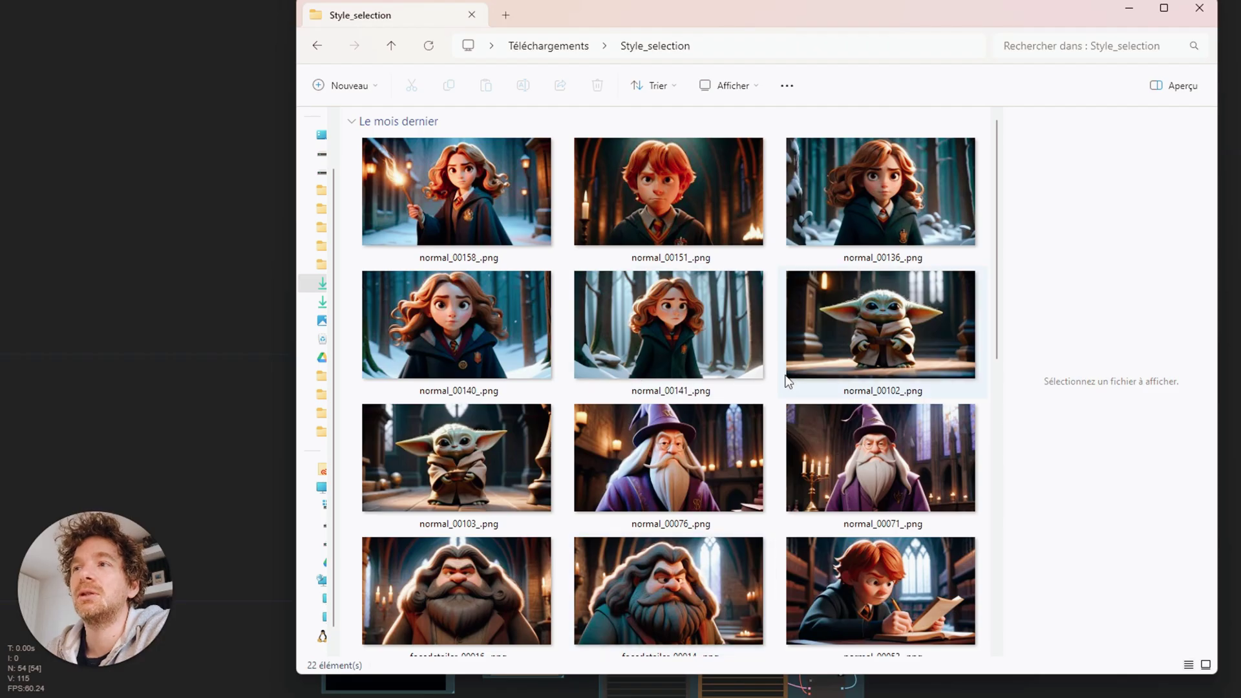
Scroll through the 22 cartoon character thumbnails in the Style_selection folder
scroll(788, 382, "down", 5)
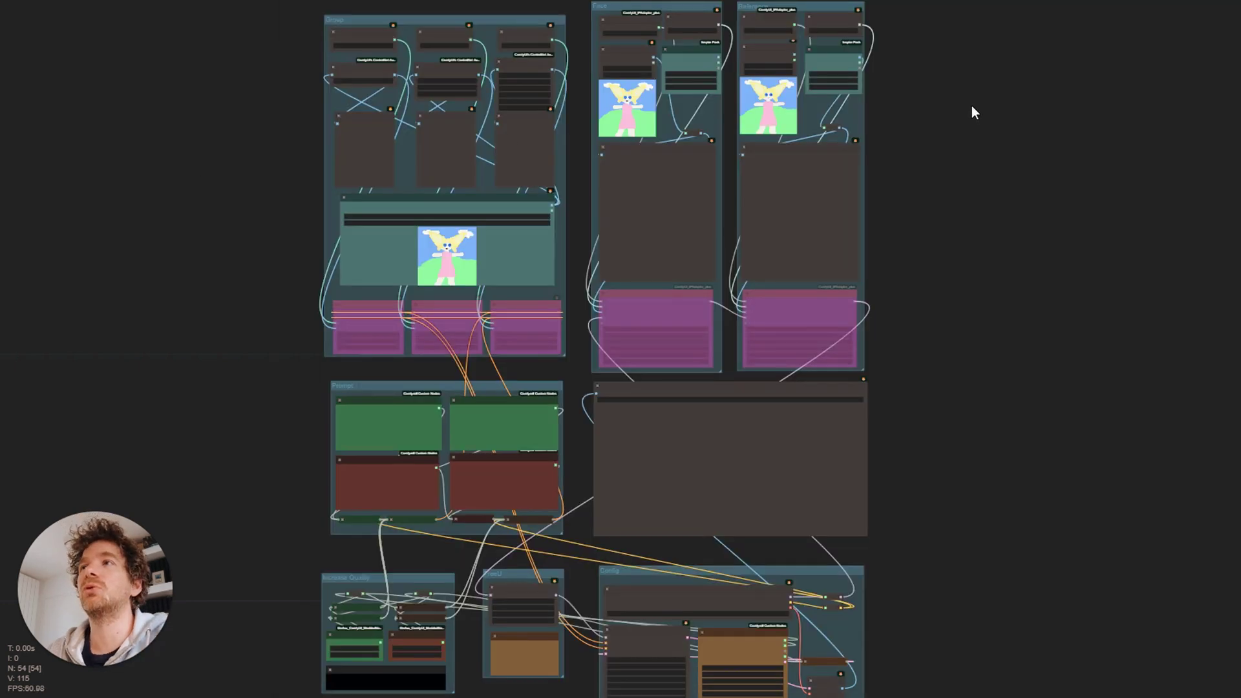
Point the style reference loader at the Style_selection images and un-bypass Apply IPAdapter Style
left_click_drag(975, 113, 918, 217)
scroll(793, 184, "up", 7)
left_click(782, 173)
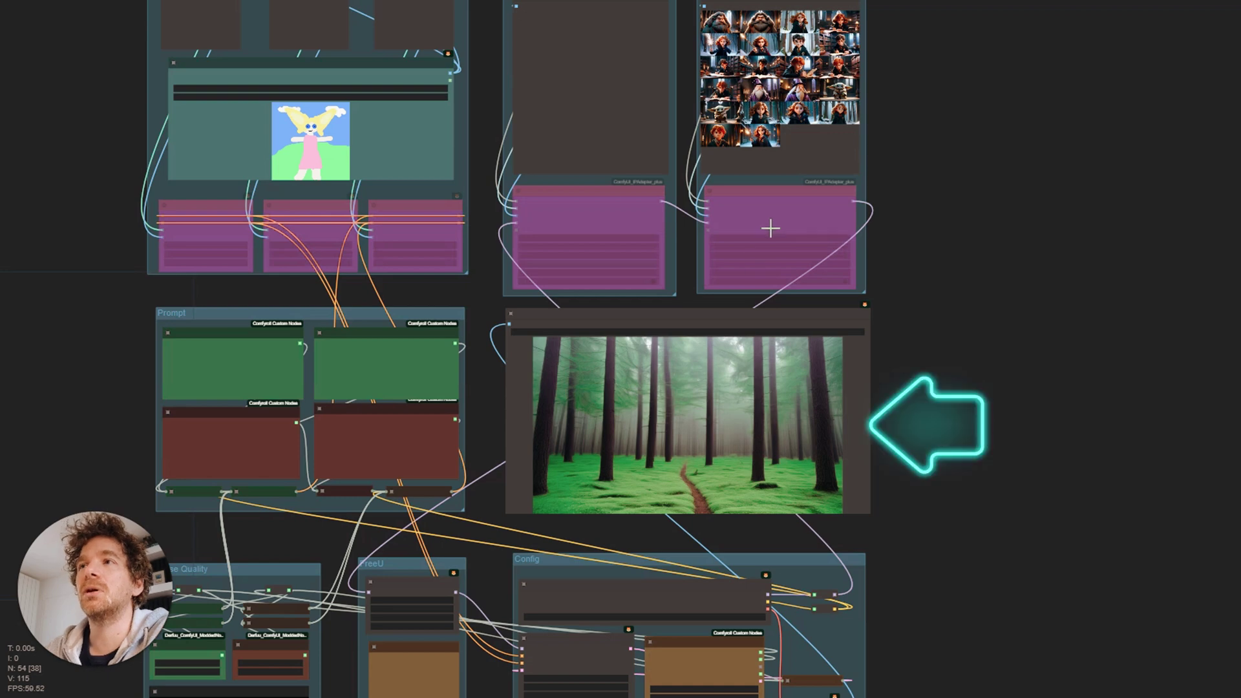
key("ctrl+b")
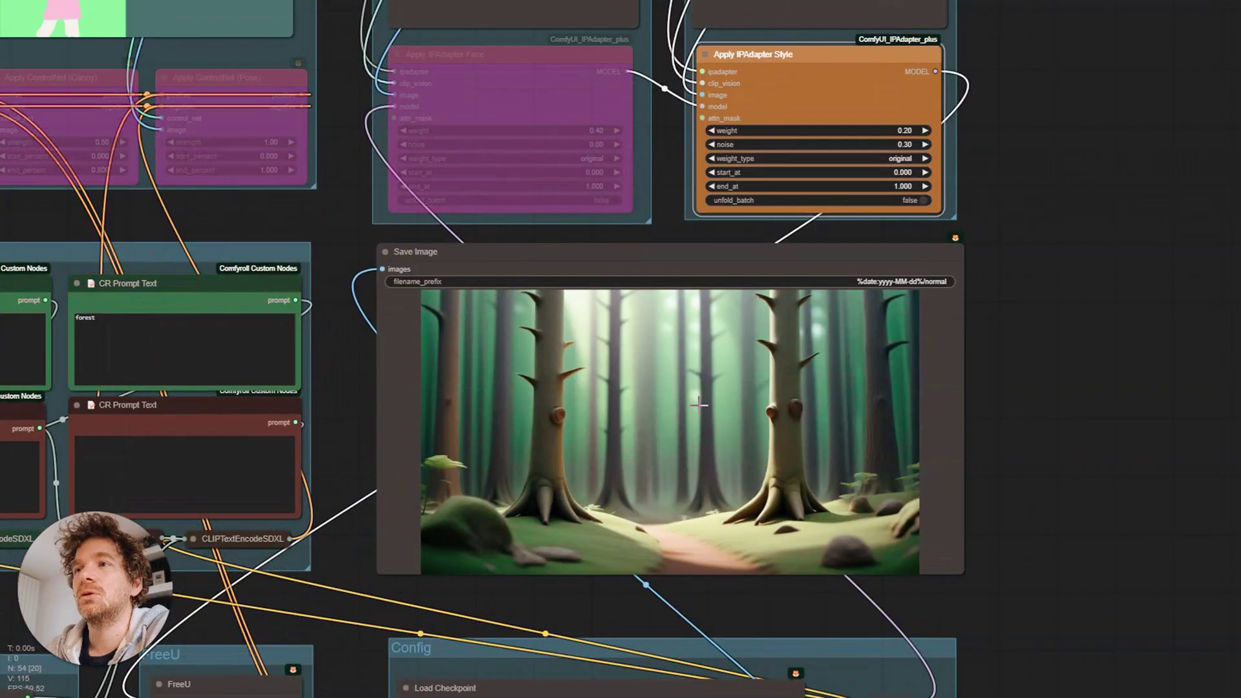
scroll(693, 401, "up", 3)
scroll(693, 401, "down", 1)
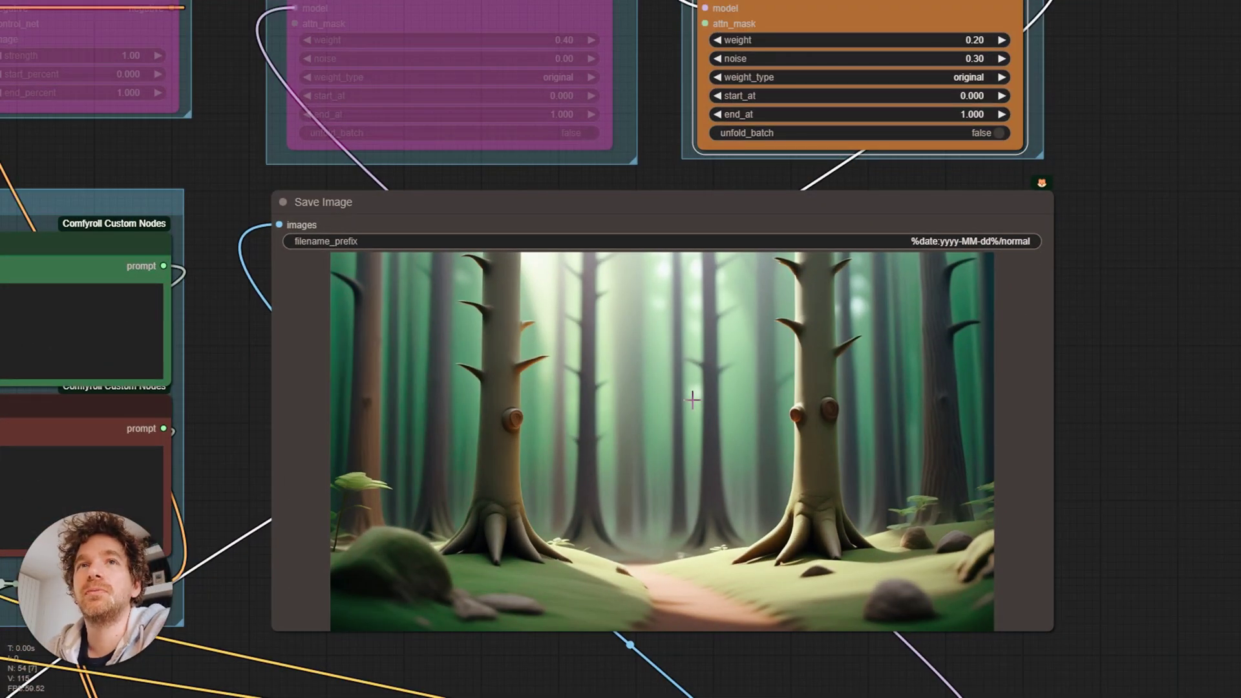
scroll(692, 401, "down", 5)
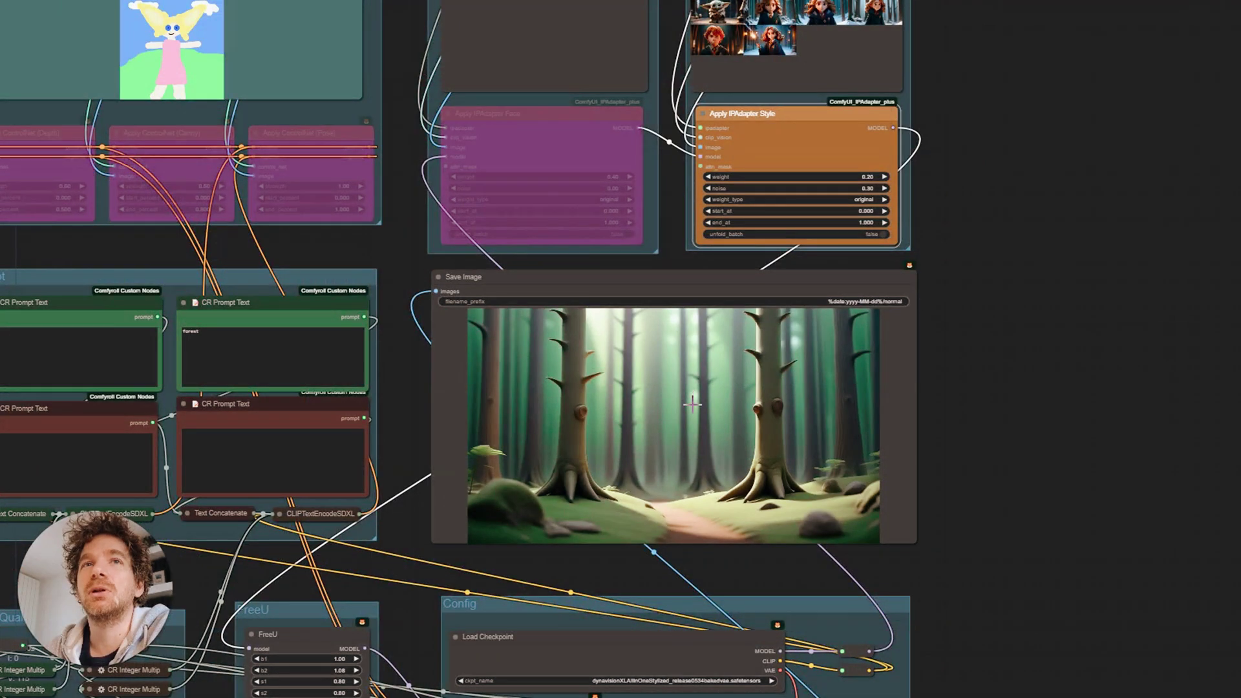
Replace 'forest' with Hermione in the prompt, raise batch_size, and view the generated images
double_click(220, 332)
type("fier")
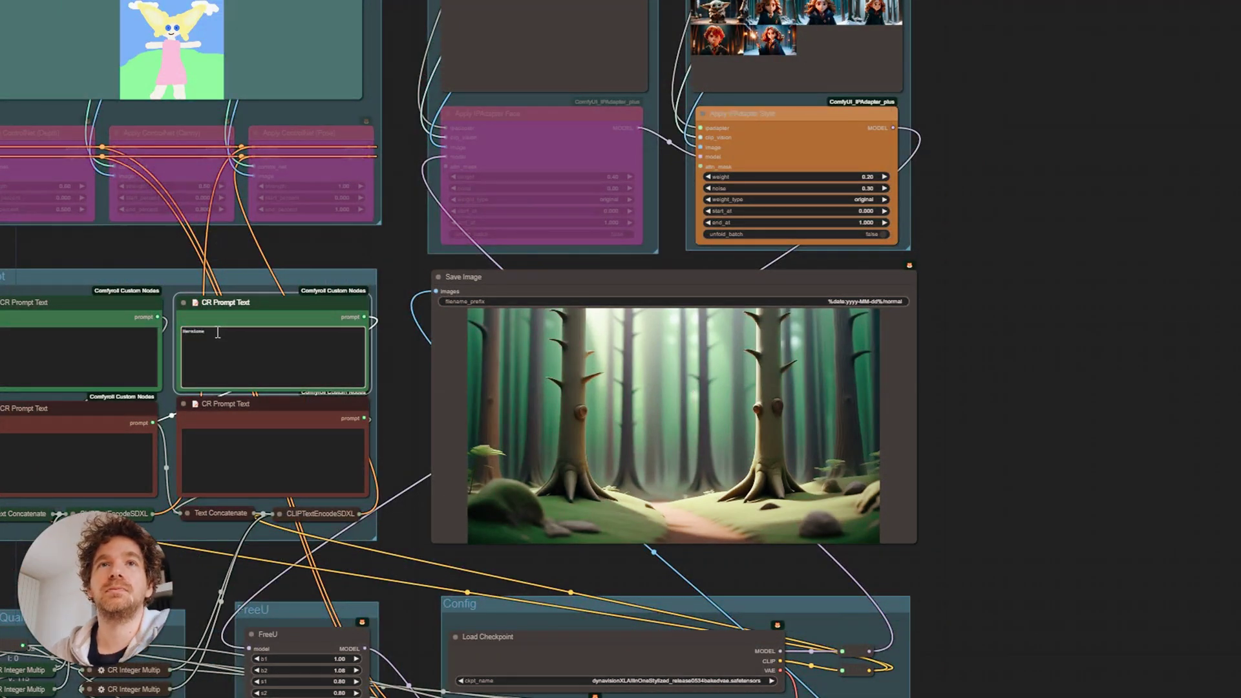
scroll(537, 469, "down", 3)
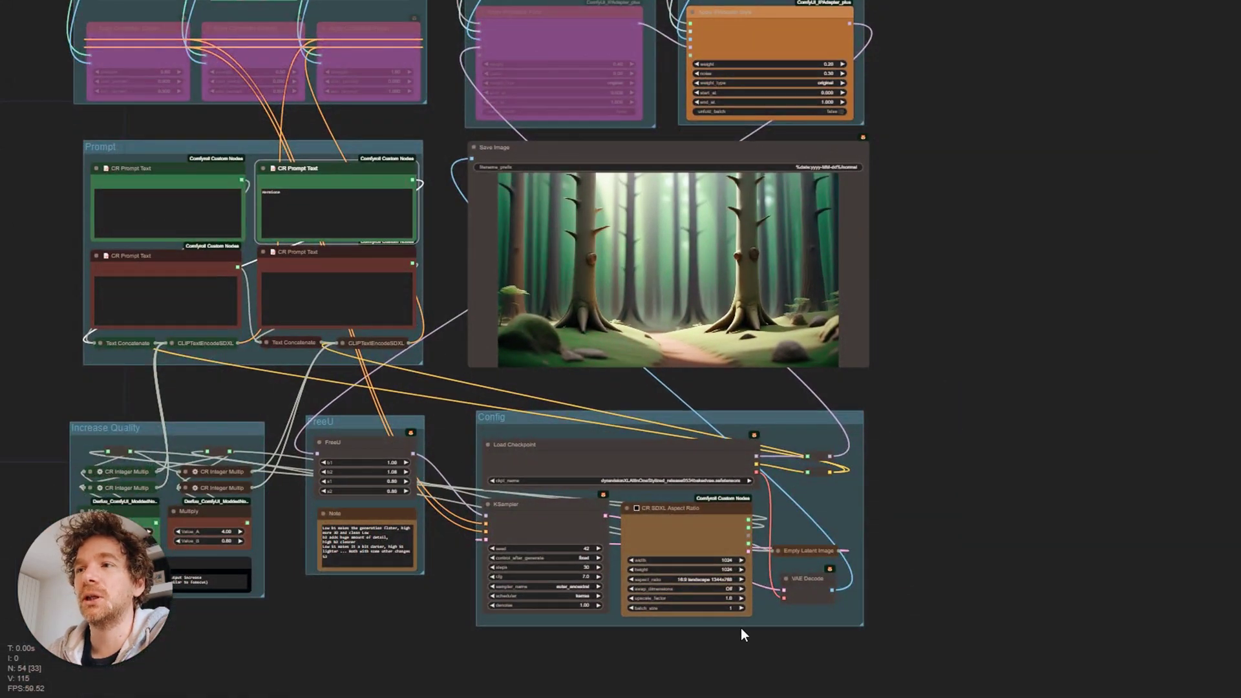
left_click(742, 607)
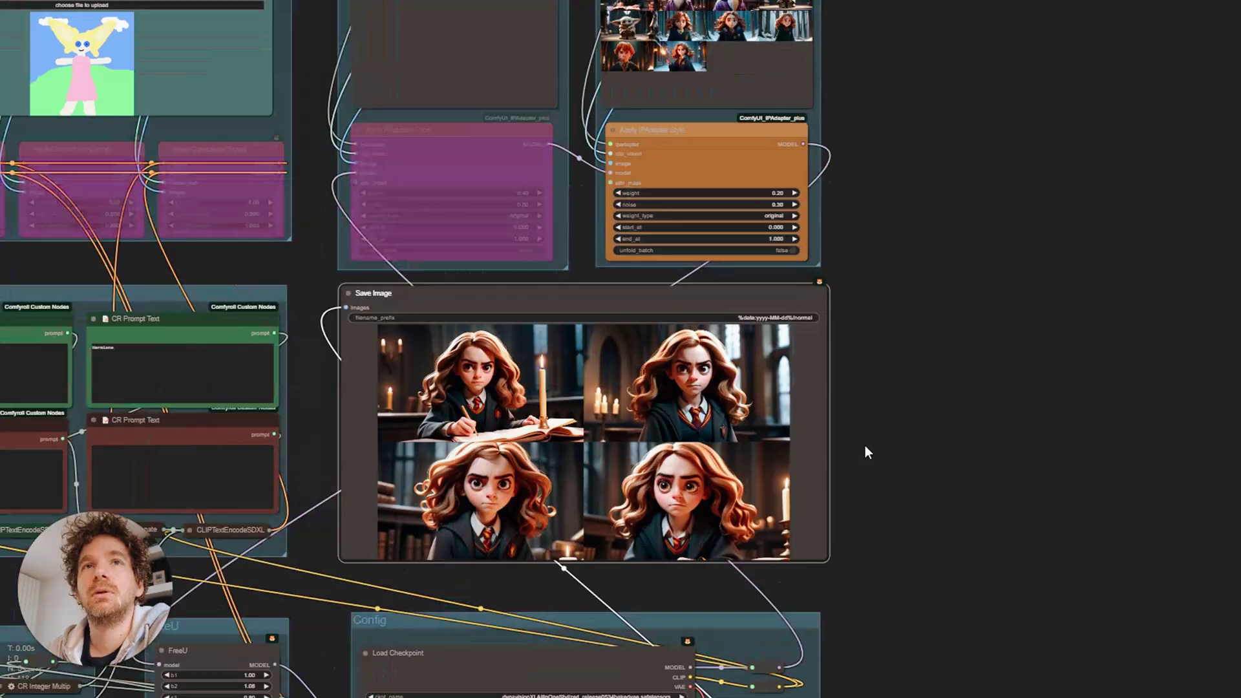
scroll(865, 445, "up", 2)
left_click_drag(845, 463, 944, 313)
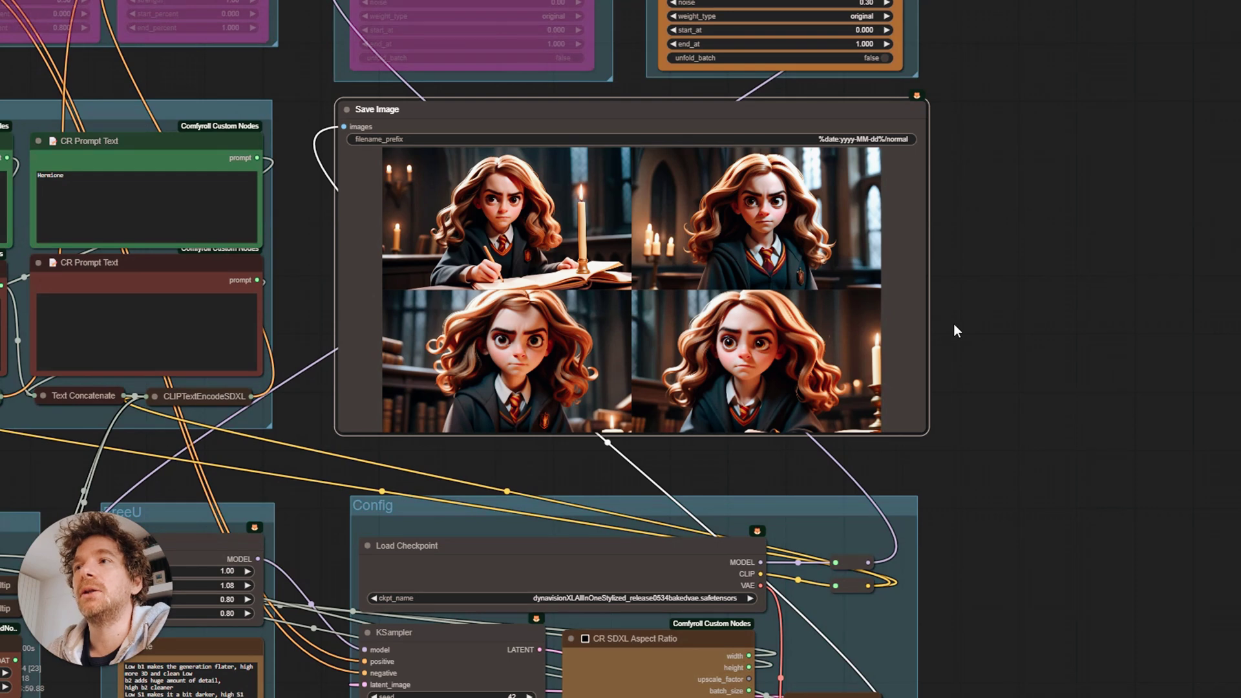
scroll(955, 325, "up", 1)
left_click_drag(1023, 298, 1015, 339)
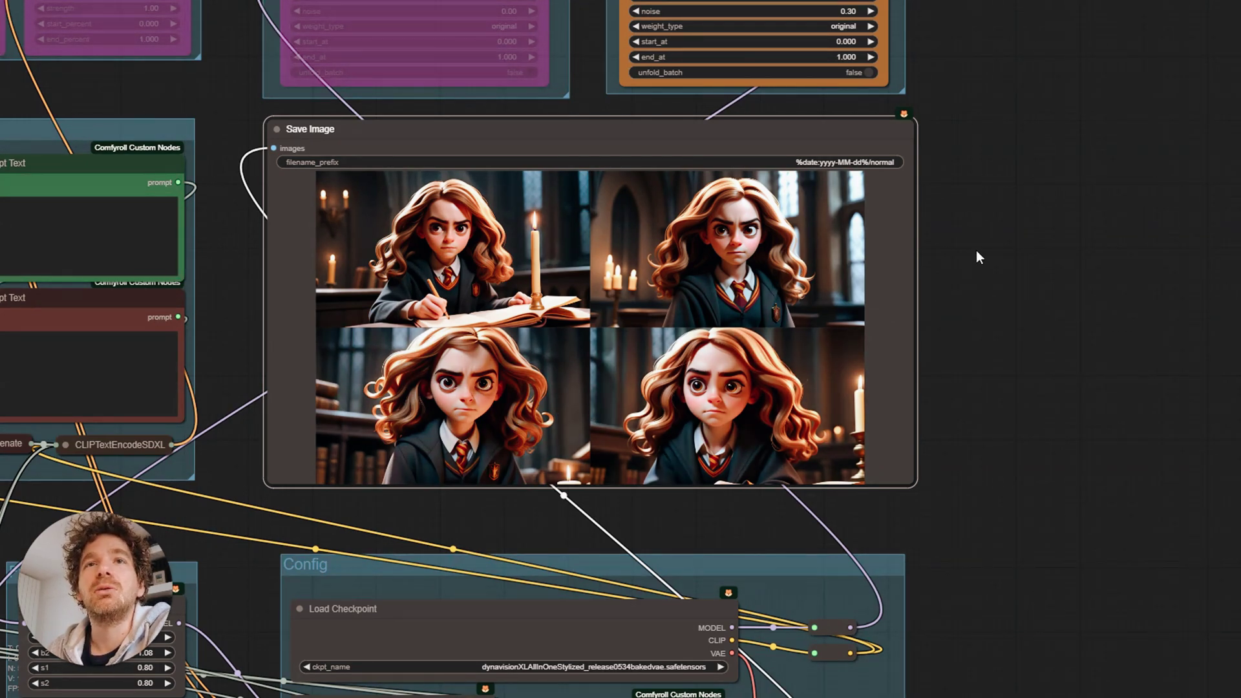
Re-enable the bypassed Apply IPAdapter Face node
left_click_drag(976, 252, 956, 508)
left_click(390, 206)
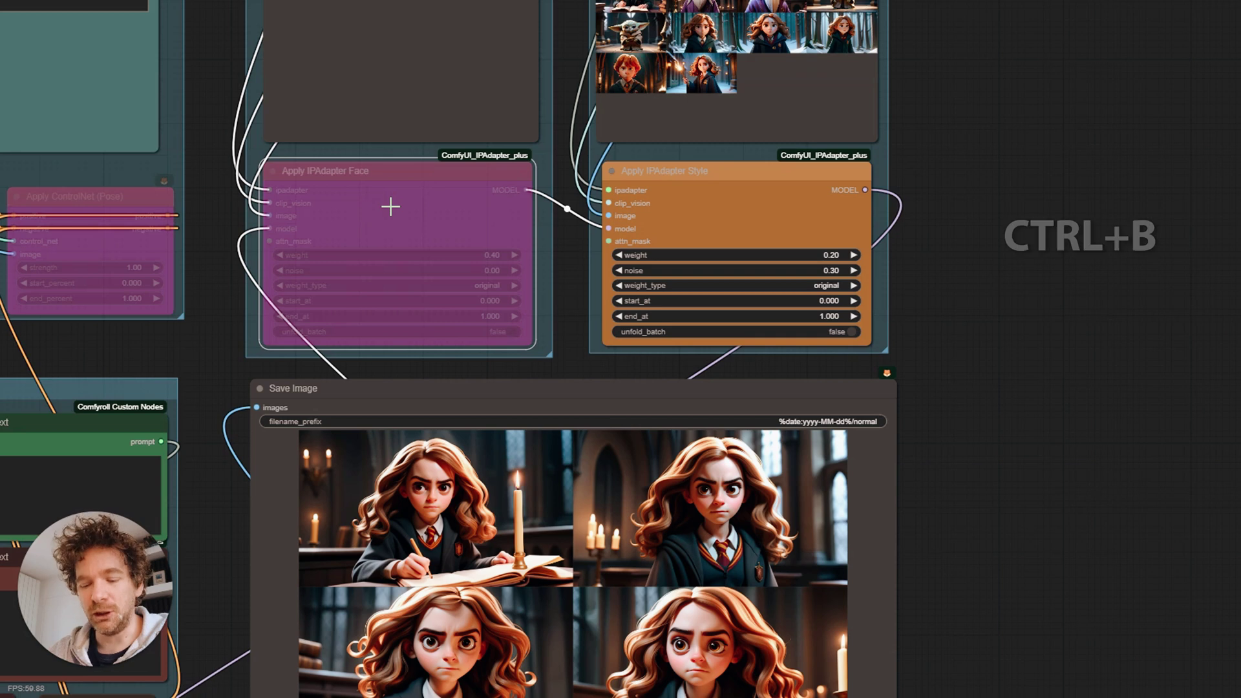
key("ctrl+b")
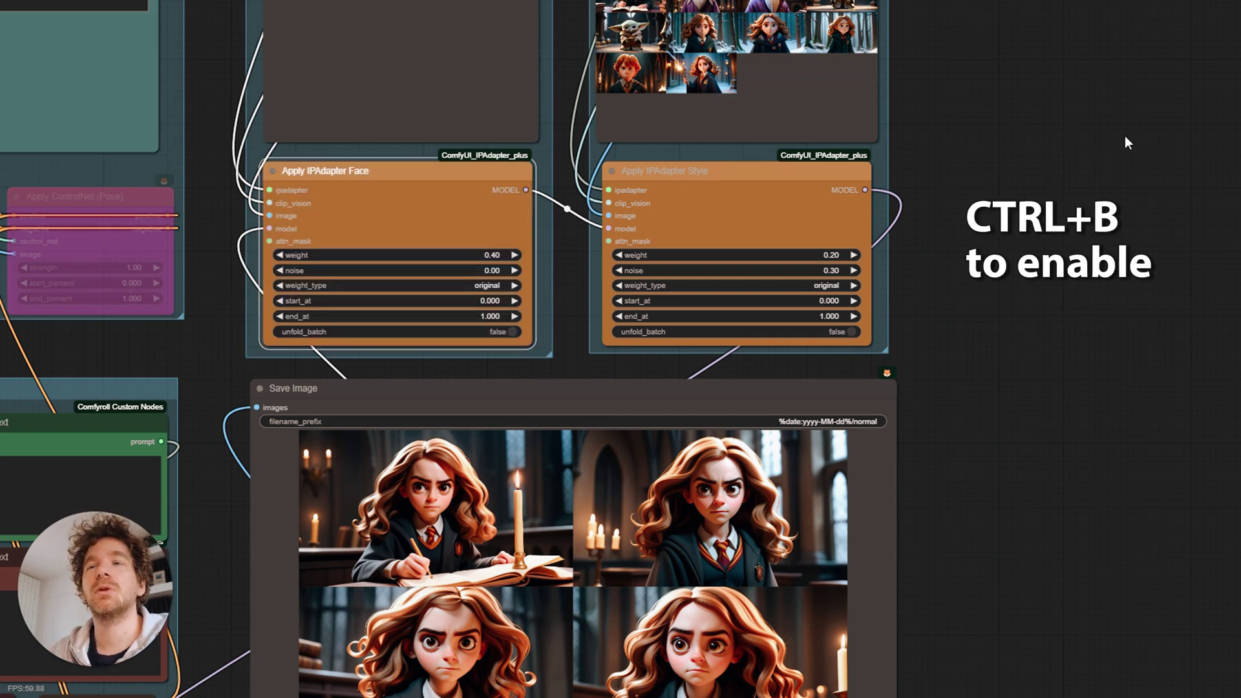
Page through the reference image previews one by one, then return to the full grid
left_click_drag(1128, 142, 1029, 362)
left_click(668, 270)
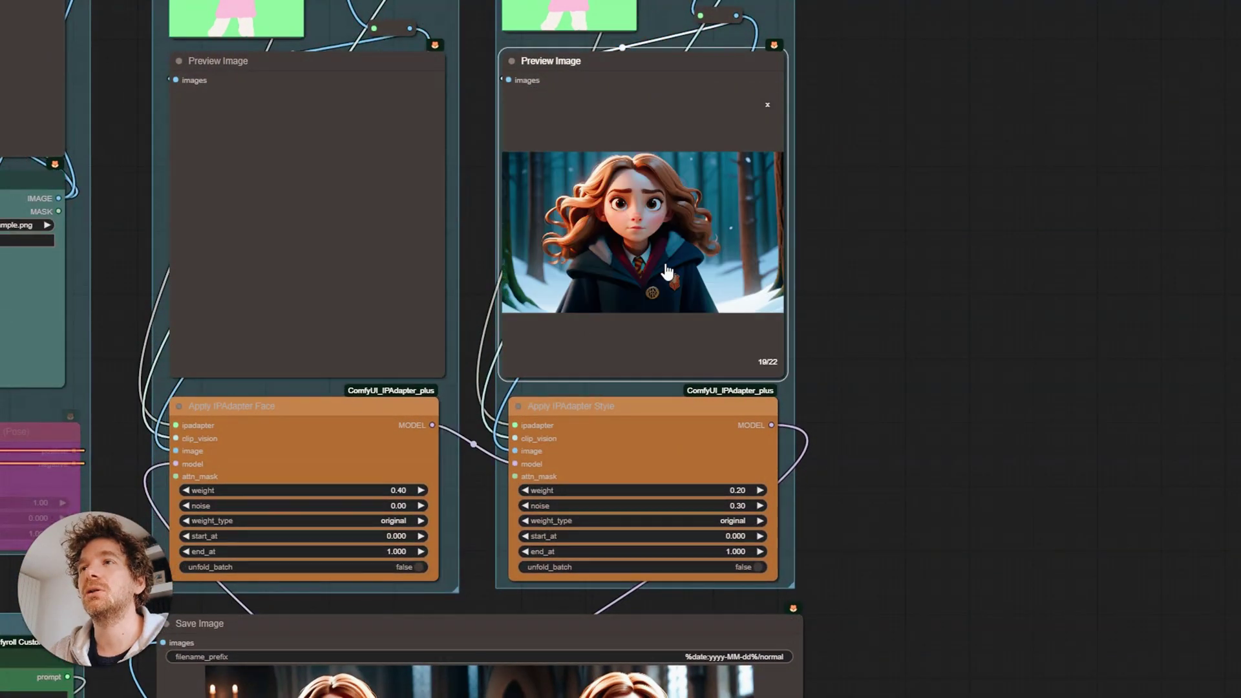
left_click(767, 362)
left_click(768, 362)
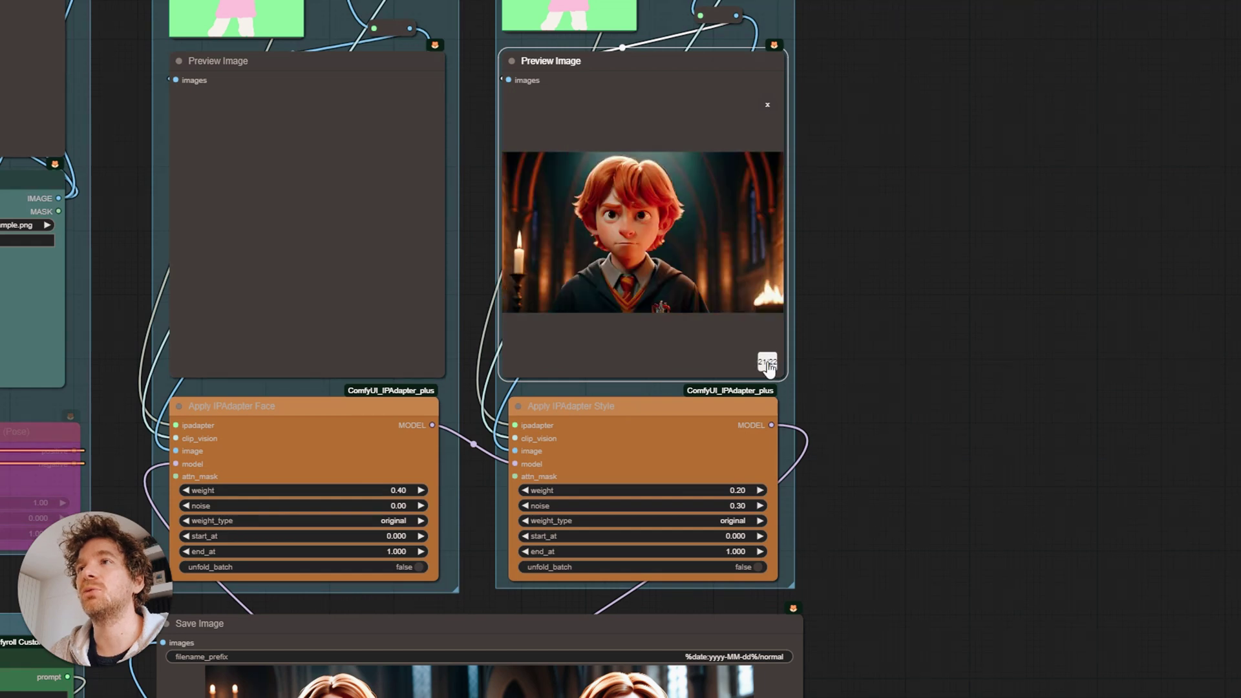
left_click(767, 362)
left_click(767, 104)
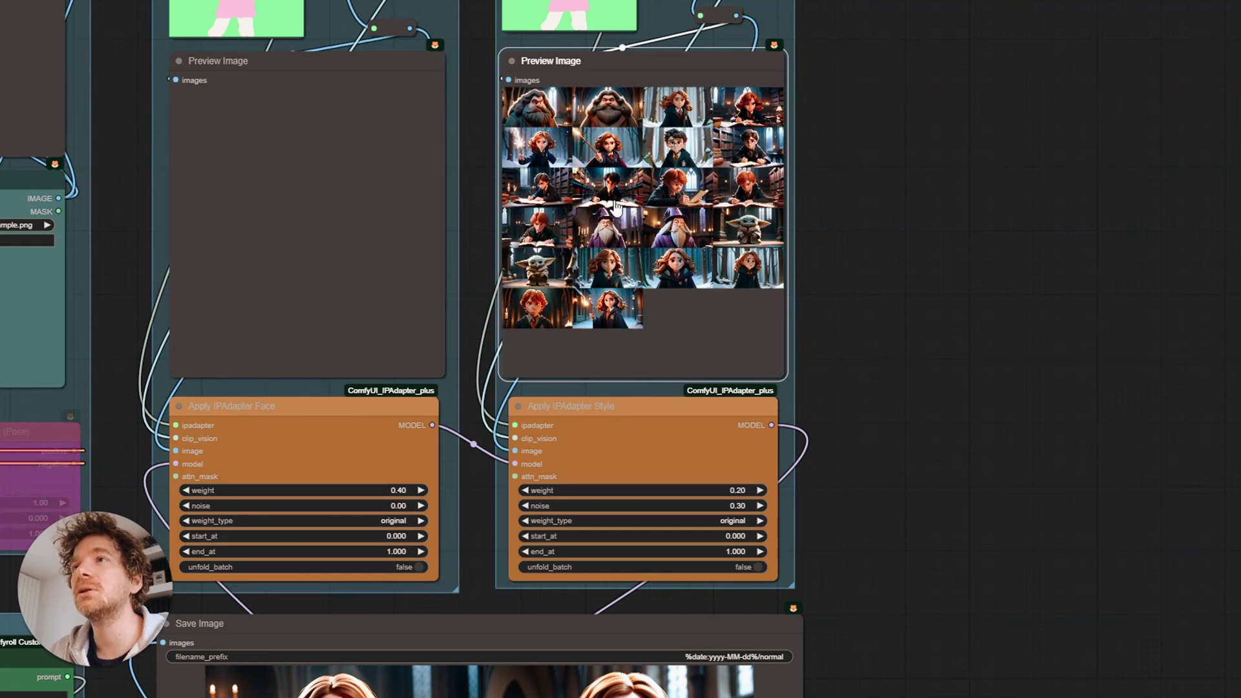
Copy a Hermione reference image and paste it as the face reference, then review the outputs
left_click(675, 270)
right_click(645, 191)
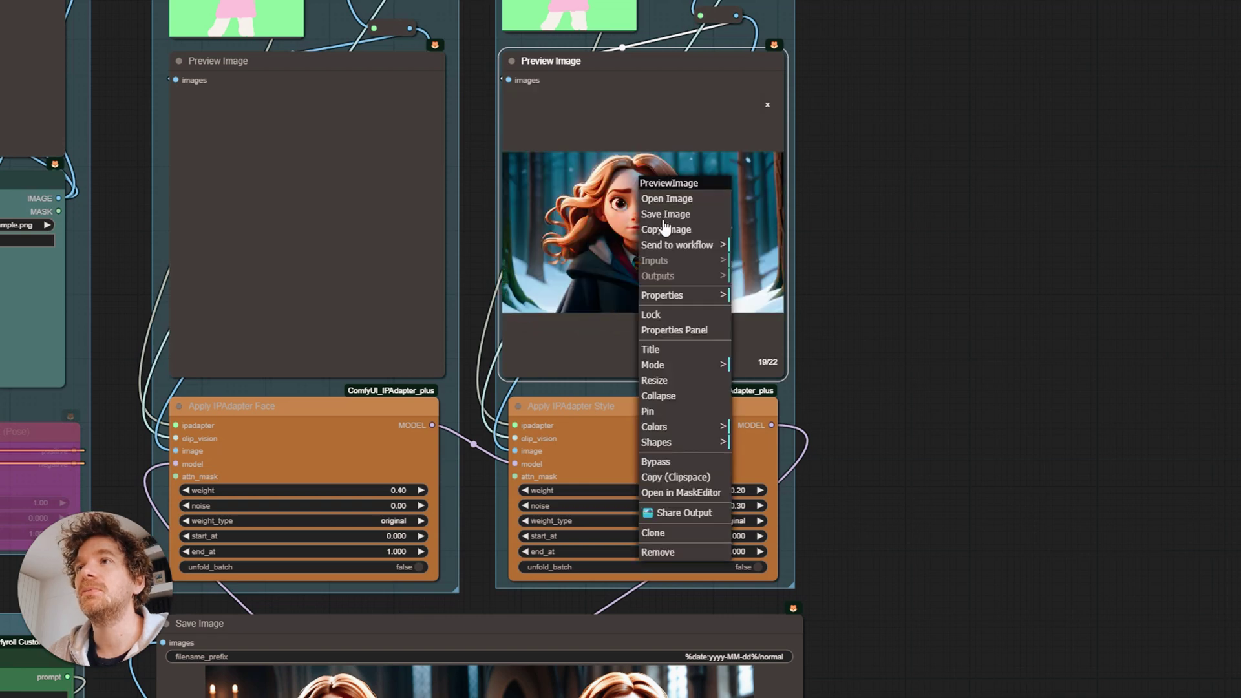
left_click(679, 231)
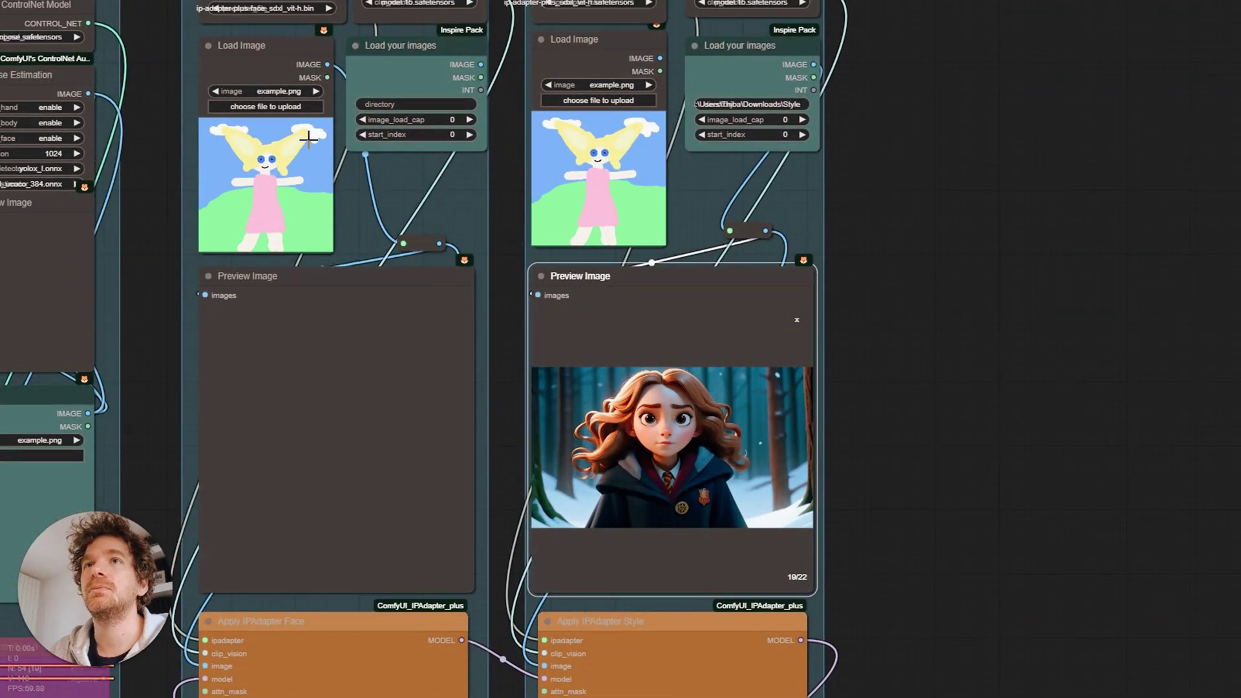
right_click(630, 414)
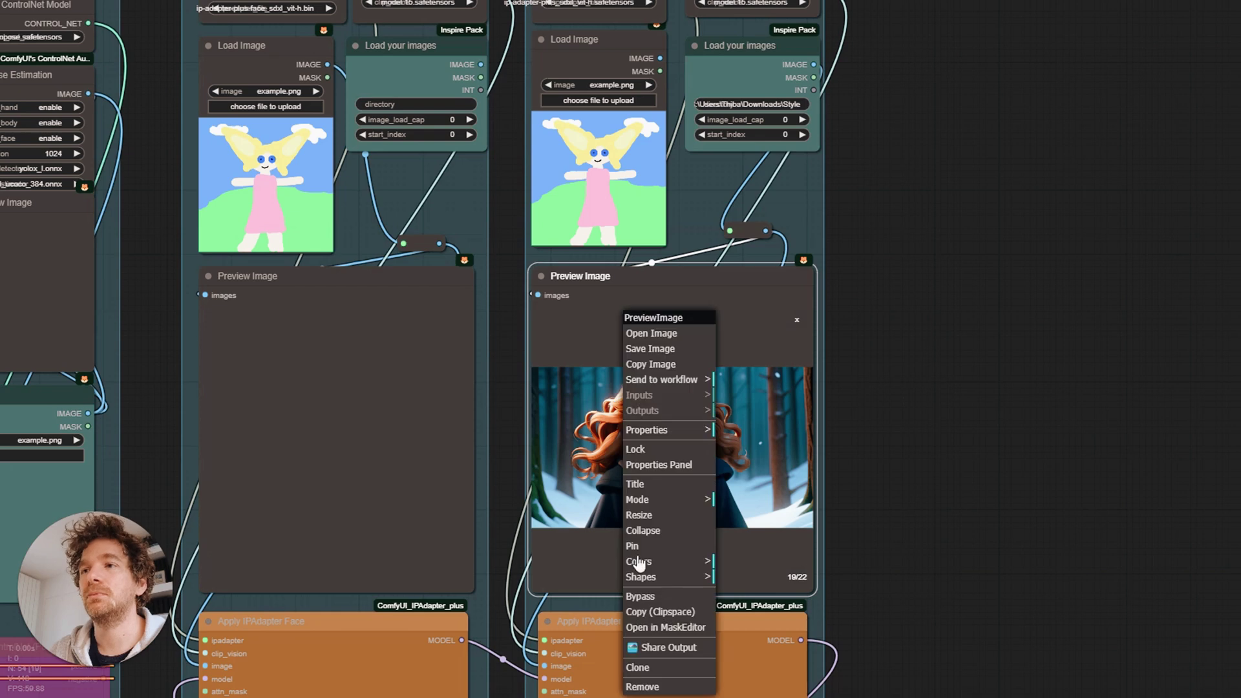
left_click(646, 606)
right_click(257, 180)
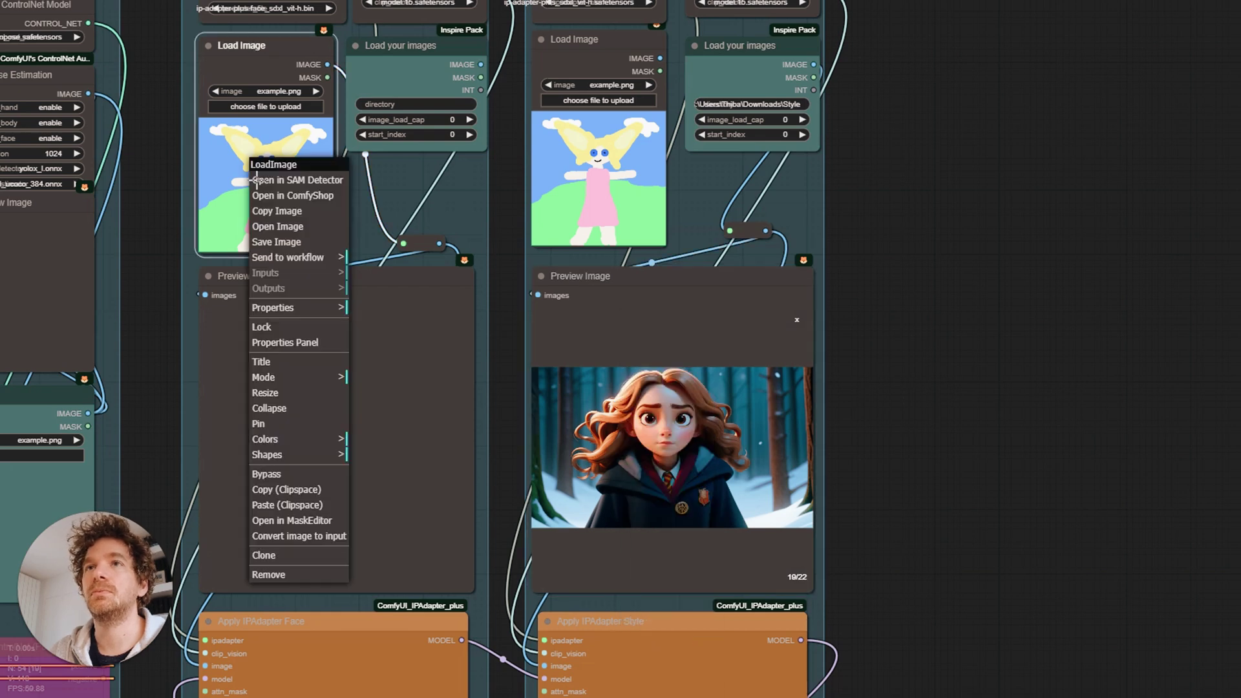
left_click(285, 504)
left_click_drag(994, 546, 1051, 255)
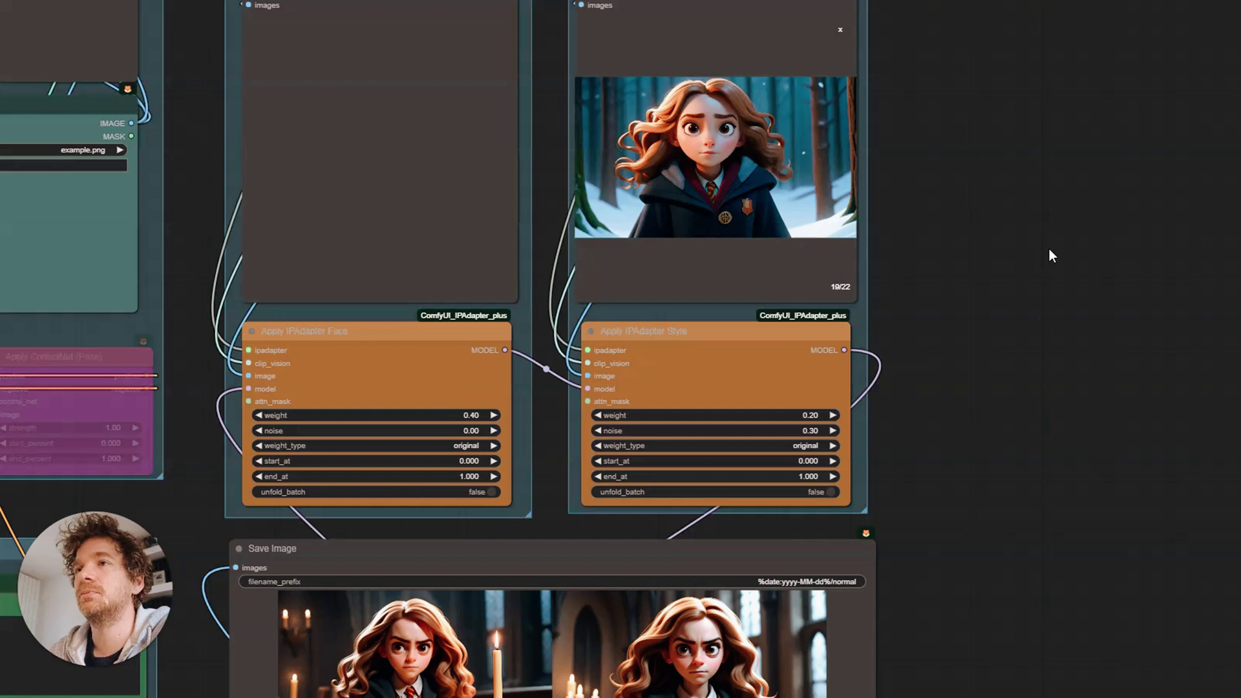
left_click_drag(975, 495, 981, 358)
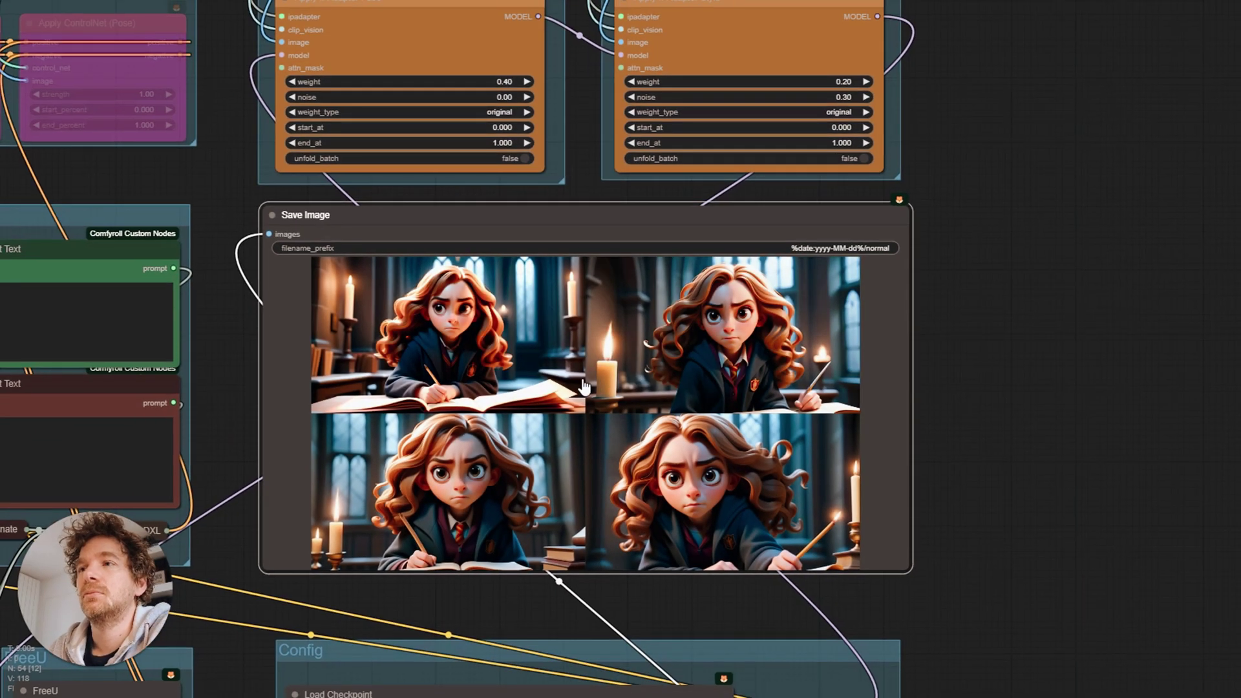
scroll(583, 386, "up", 4)
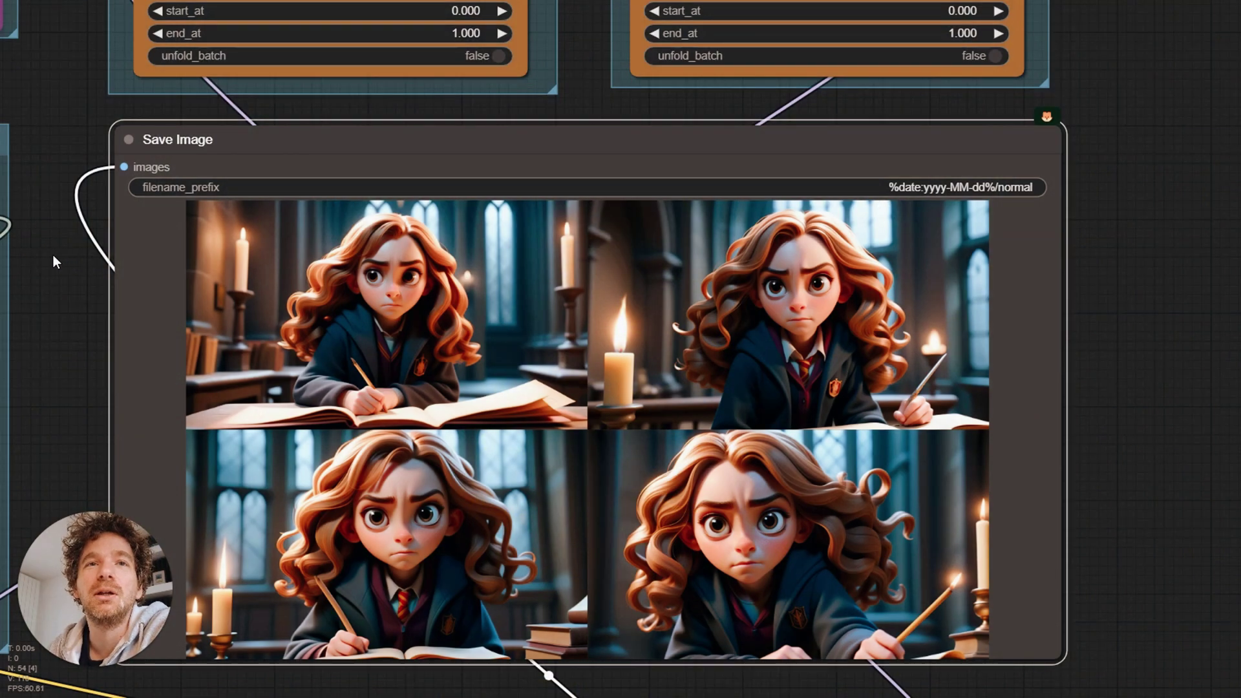
Load pose_hermione_wand.png into the pose reference image loader
left_click_drag(52, 255, 565, 303)
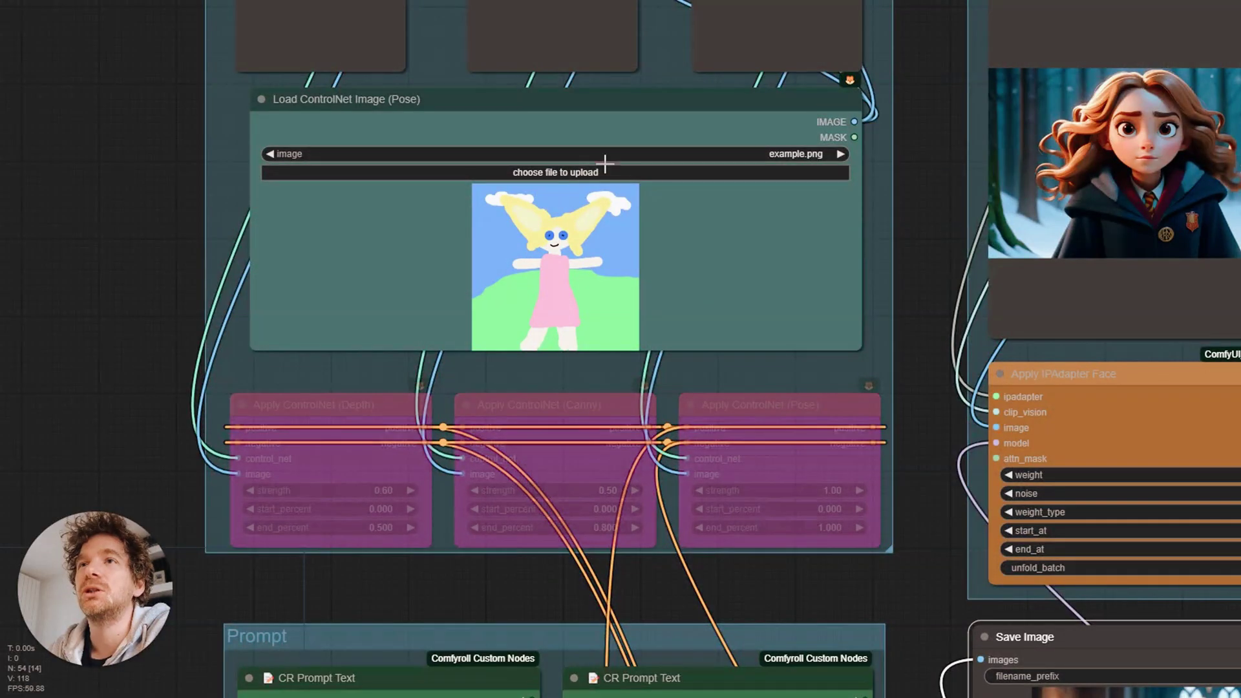
left_click(636, 154)
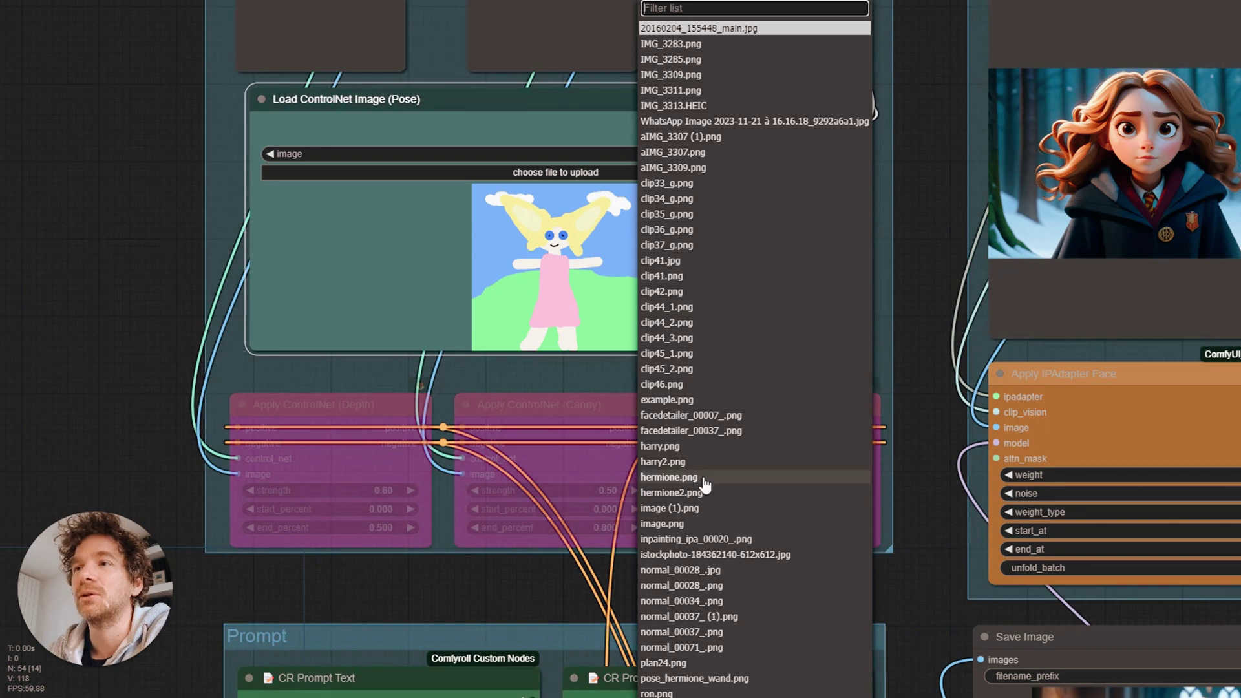
type("pose")
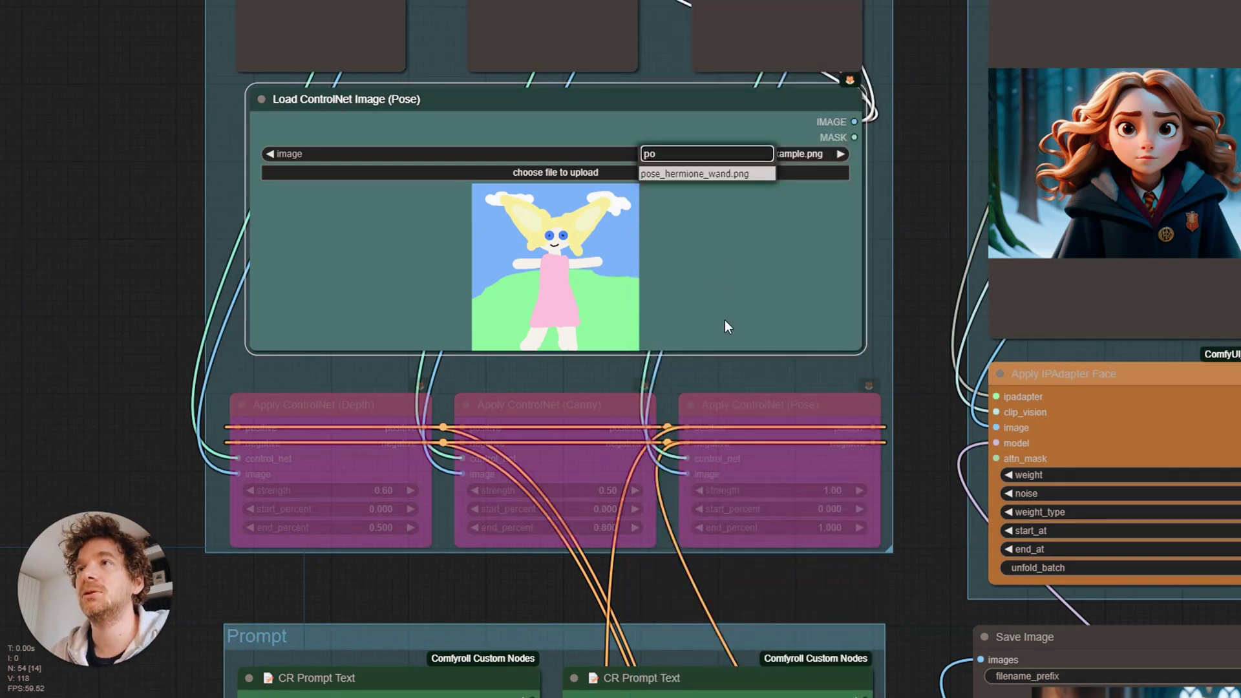
left_click(720, 172)
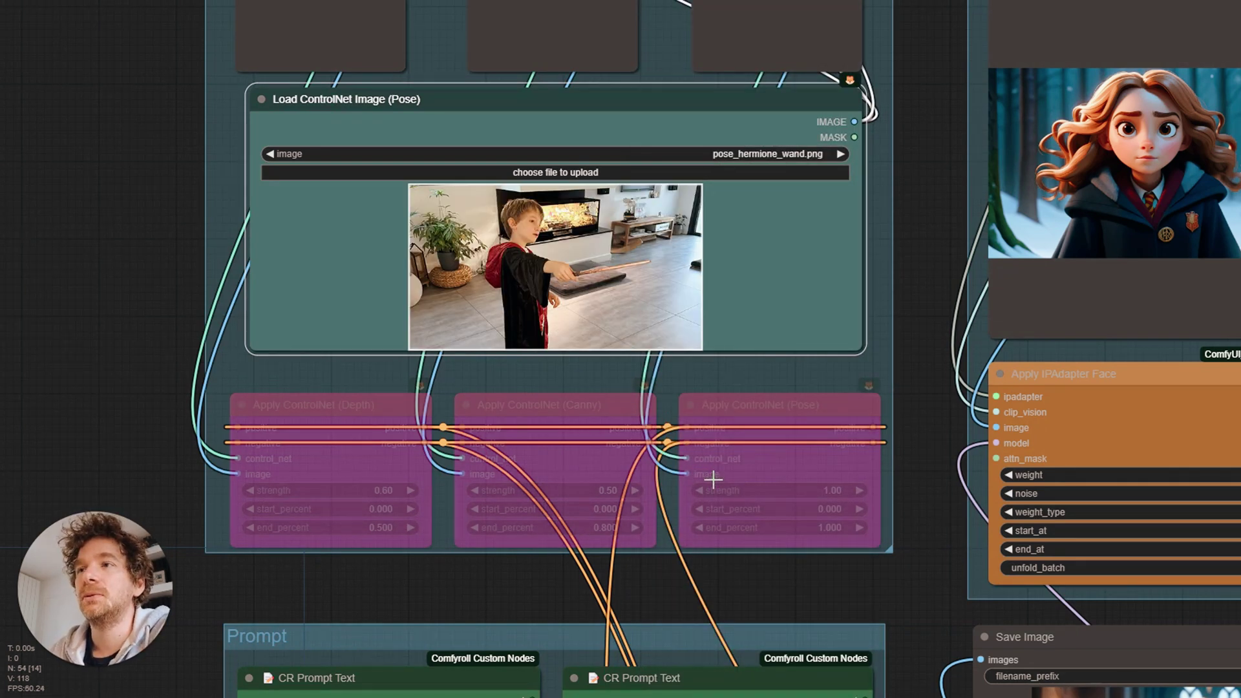
Un-bypass the Depth and Pose ControlNet nodes
left_click(341, 410)
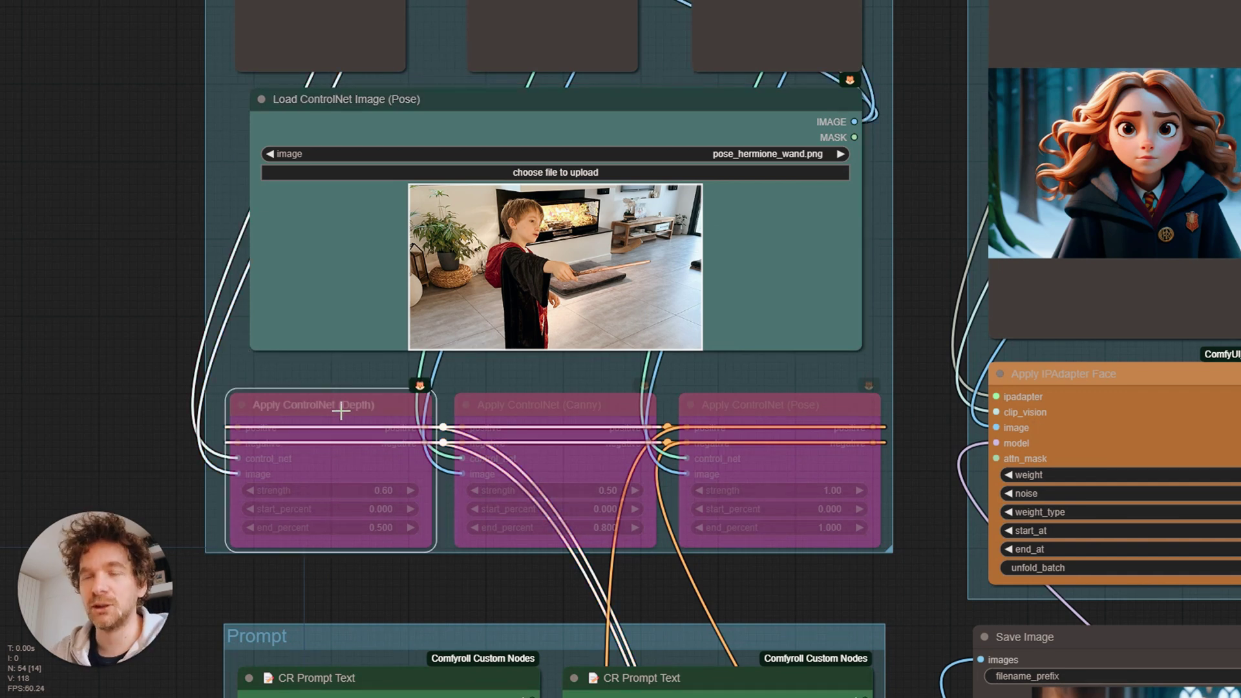
key("ctrl+b")
left_click(778, 409)
key("ctrl+b")
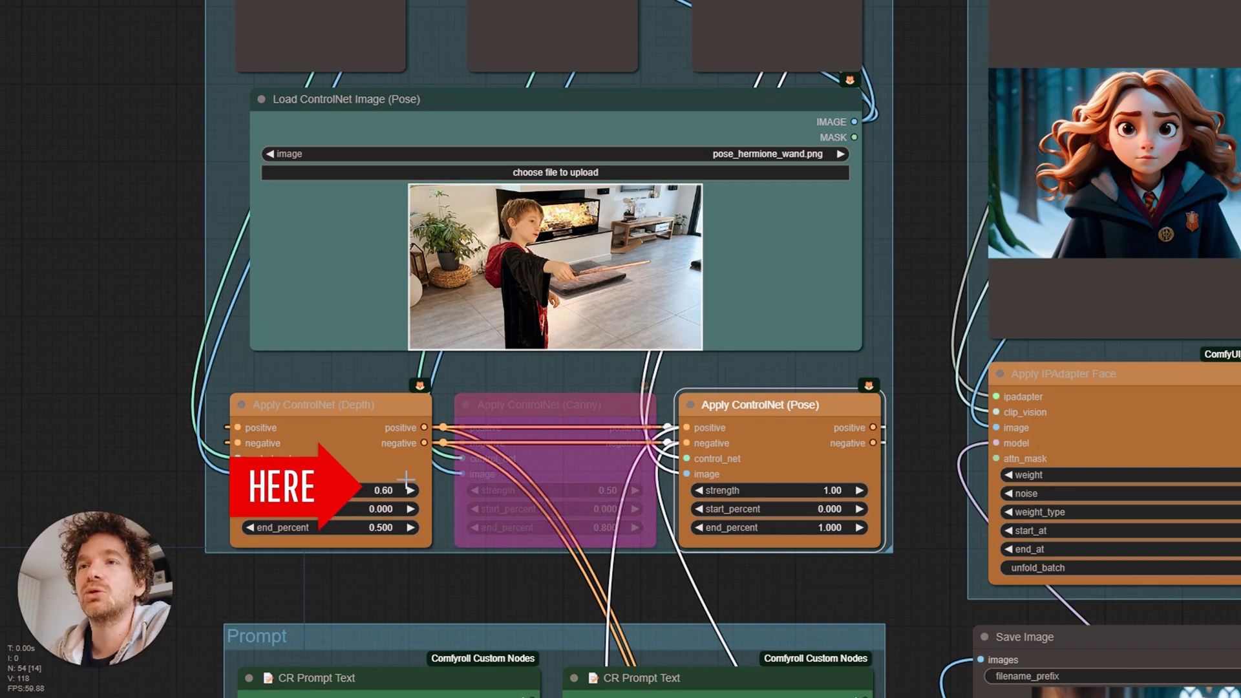
Set pose ControlNet strength to 0.40 and depth end_percent to 0.400
left_click(832, 489)
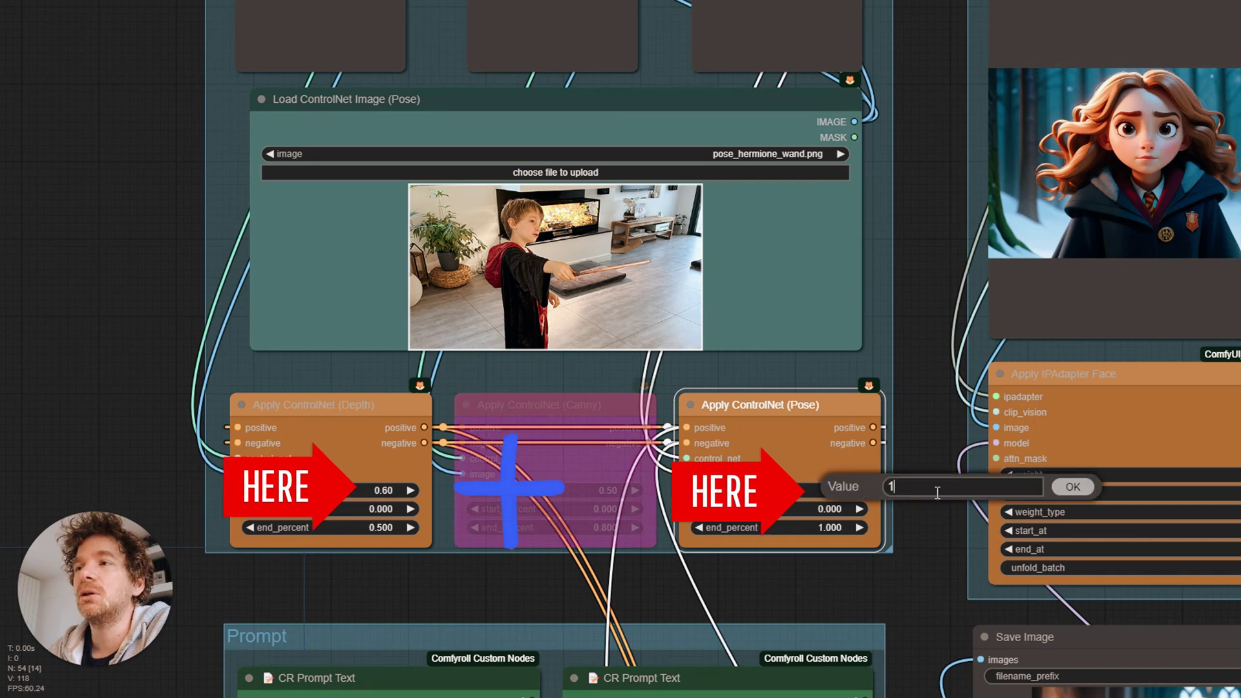
key("BackSpace")
type("0.4")
key("Return")
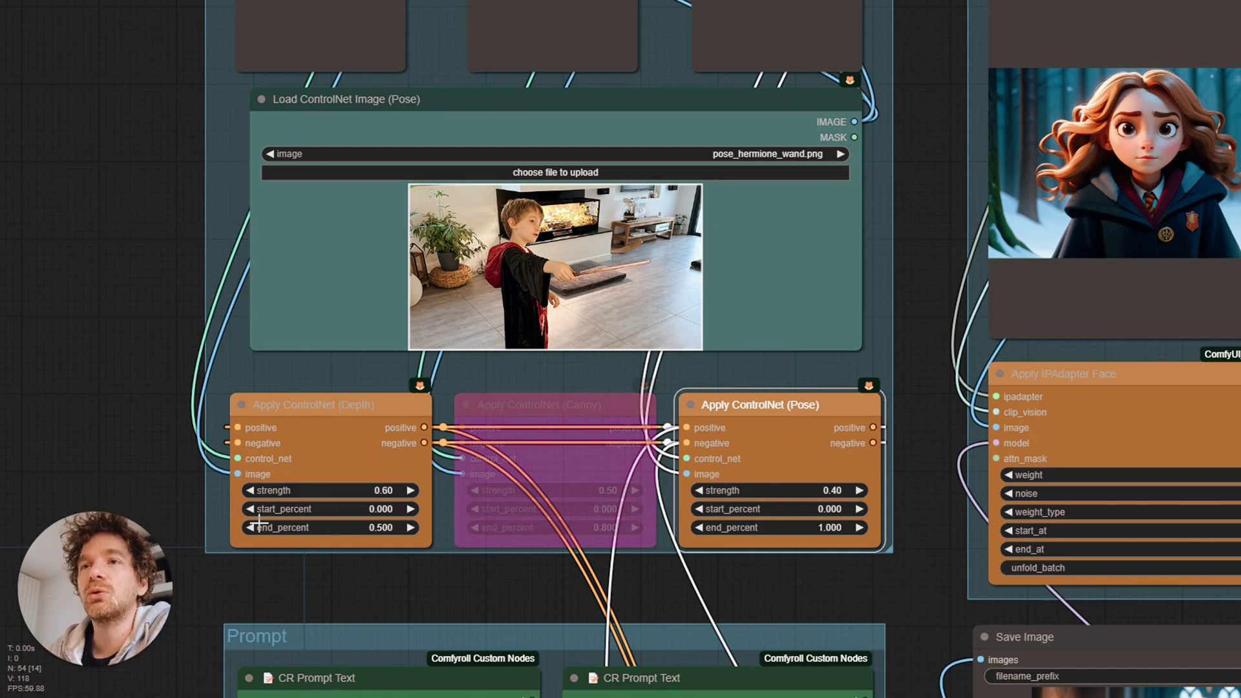
left_click(386, 529)
type("0.4")
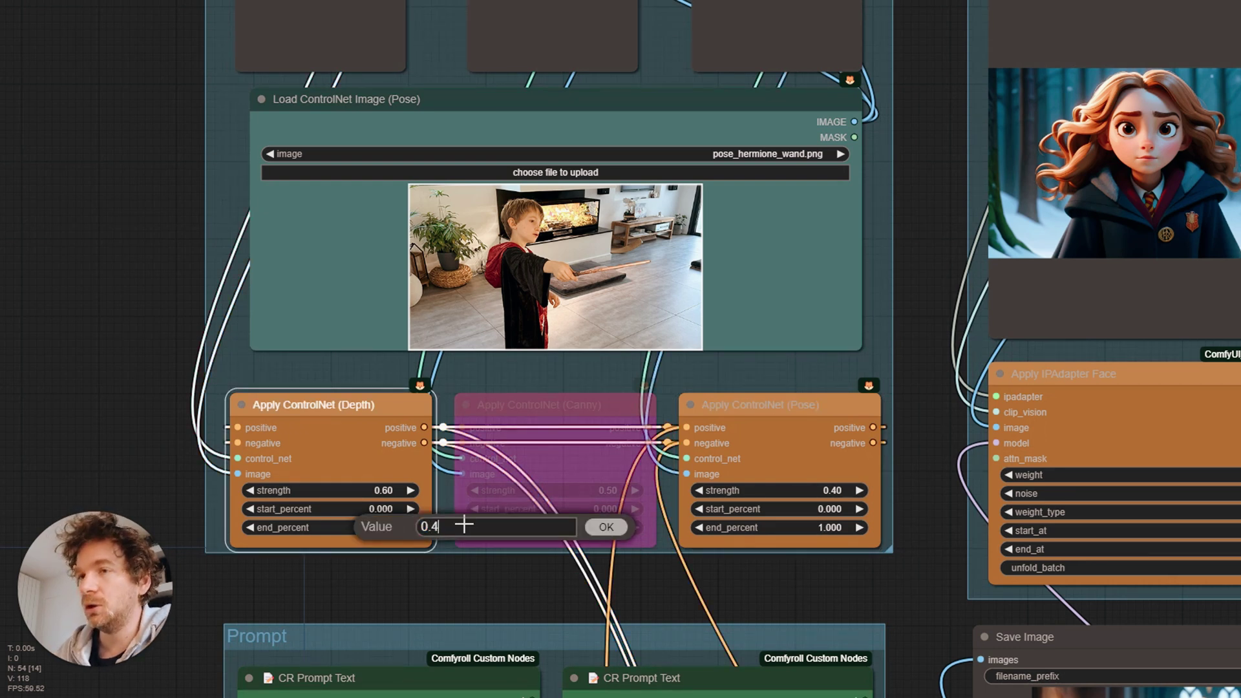
key("Return")
left_click(840, 527)
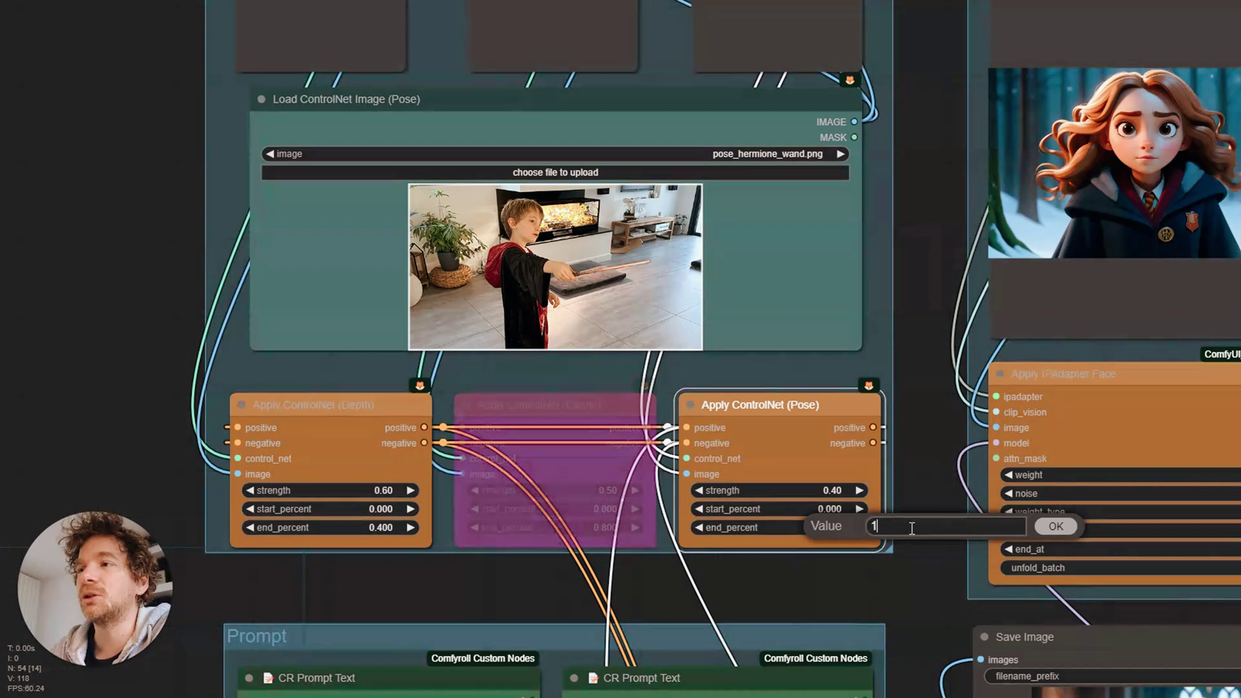
key("Escape")
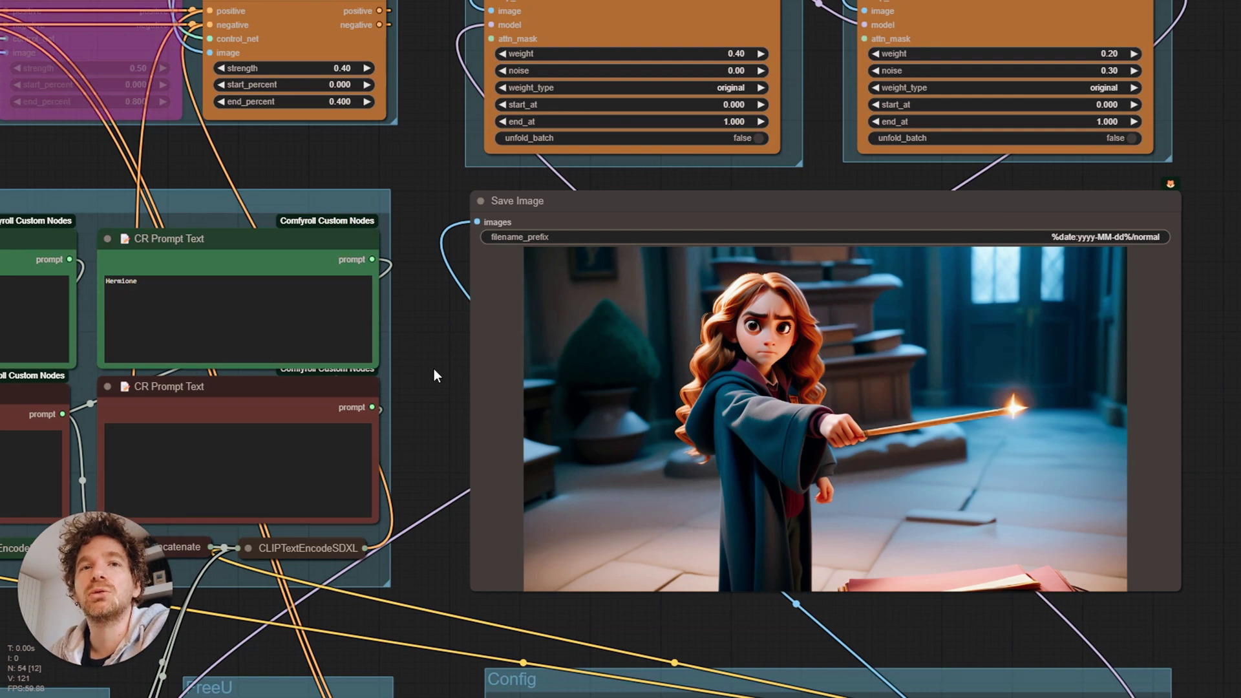
Extend the positive prompt to 'Hermione, casting a spell, hogwarts, the great hall, by night'
left_click(216, 294)
type(", ")
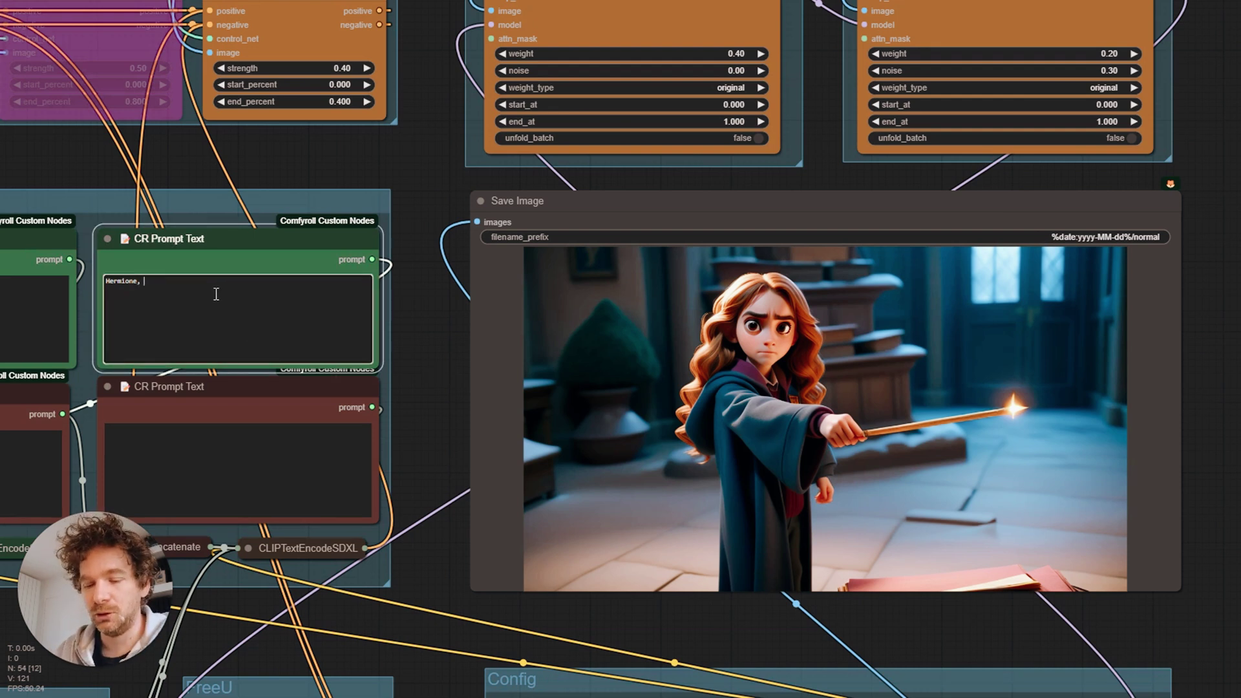
type("hogwarts, the great hall, by night")
key("ctrl+Left")
key("ctrl+Left")
key("ctrl+Left")
key("ctrl+Left")
key("ctrl+Left")
key("ctrl+Left")
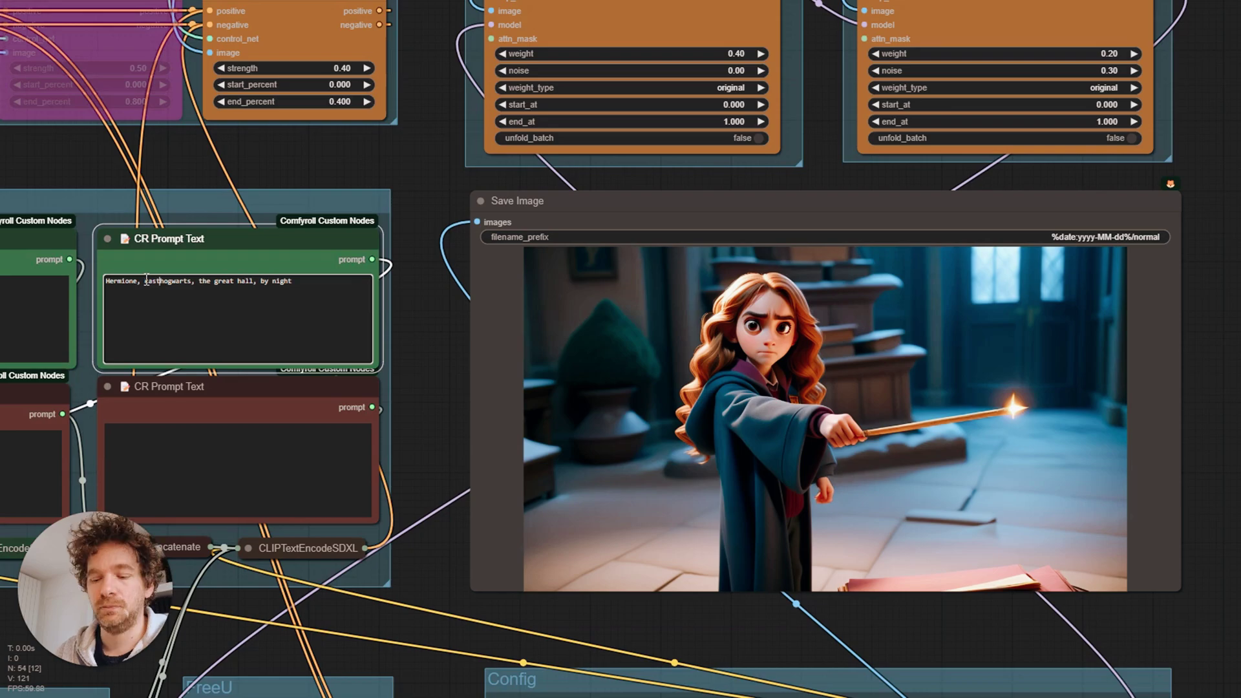
type("casting a spell,")
Enter 'cross-eyed, cataract' in the negative prompt and center the regenerated image
left_click(185, 456)
type("cross-eyed, cataract, bad art")
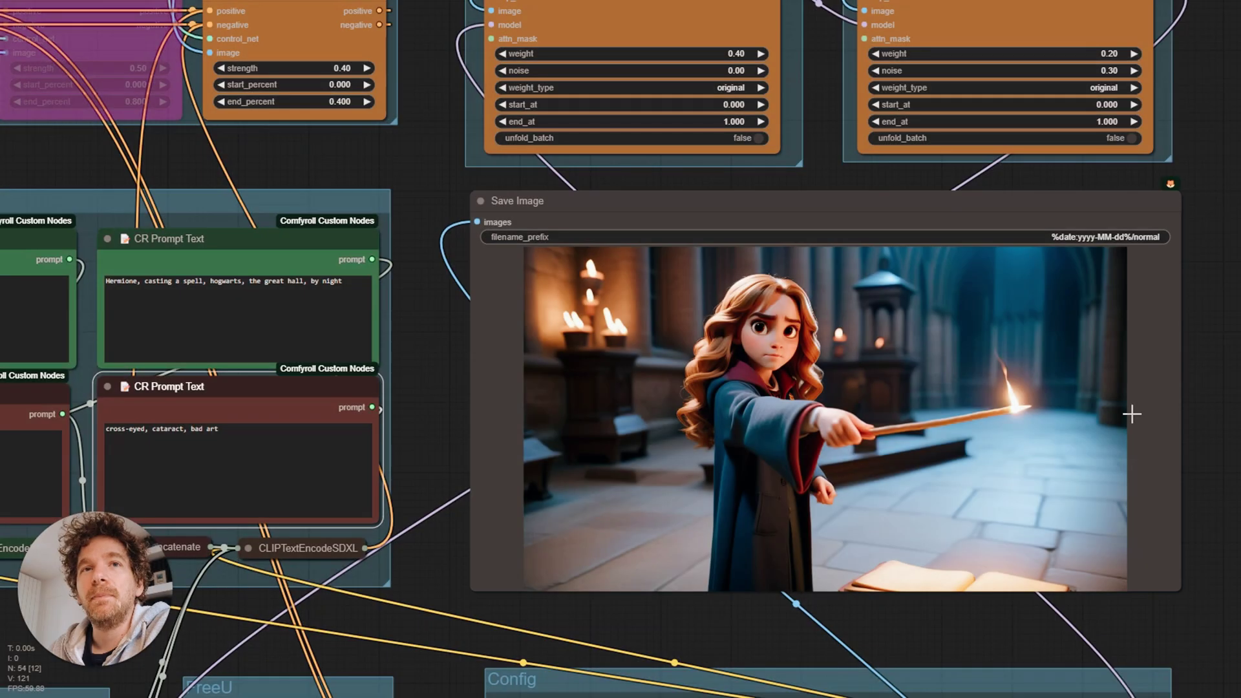
scroll(849, 393, "up", 3)
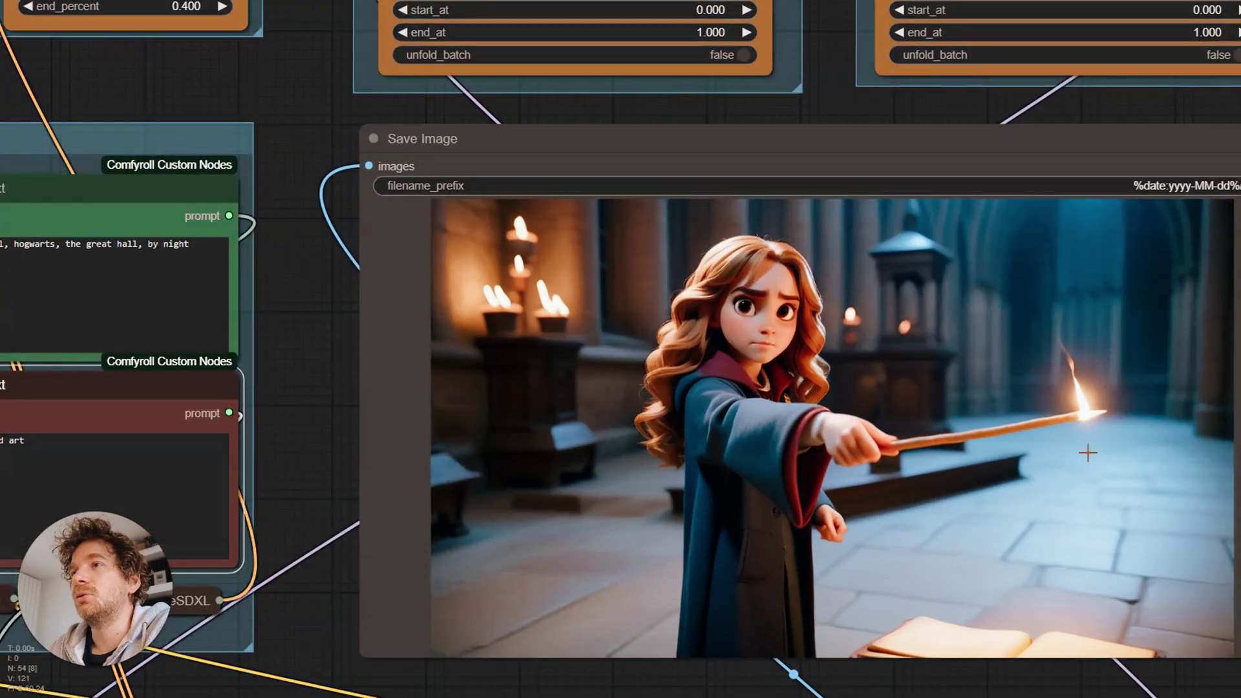
left_click_drag(850, 393, 790, 274)
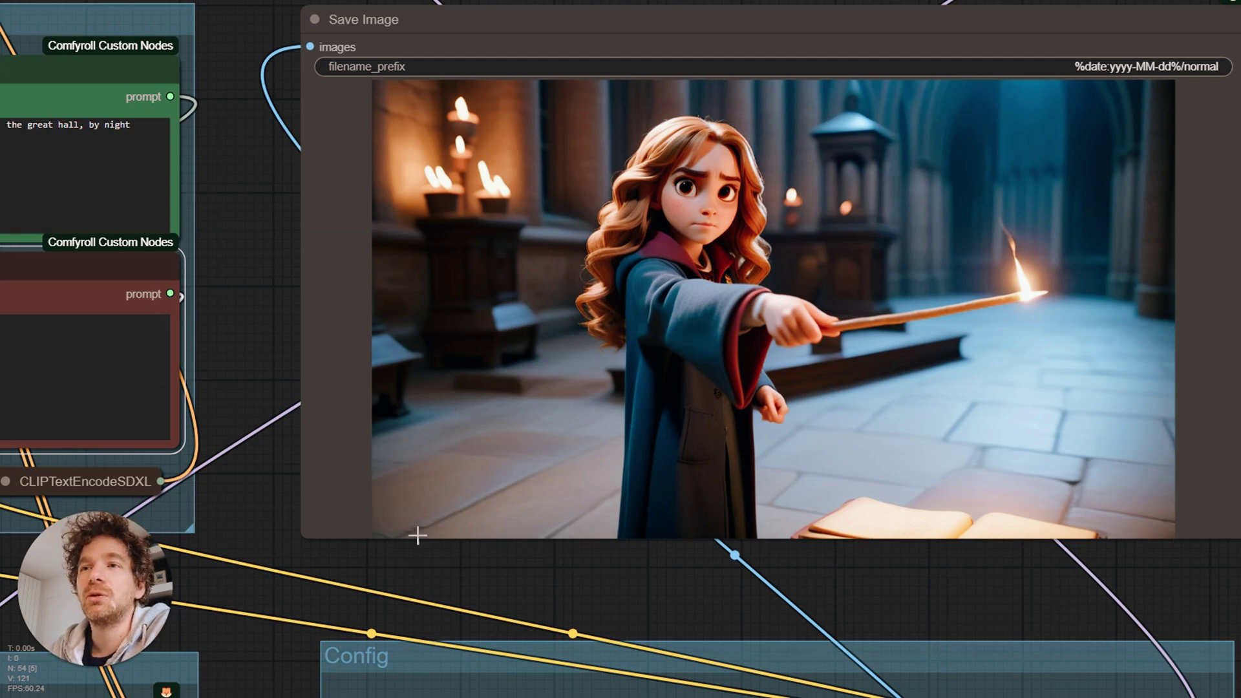
left_click_drag(413, 581, 775, 335)
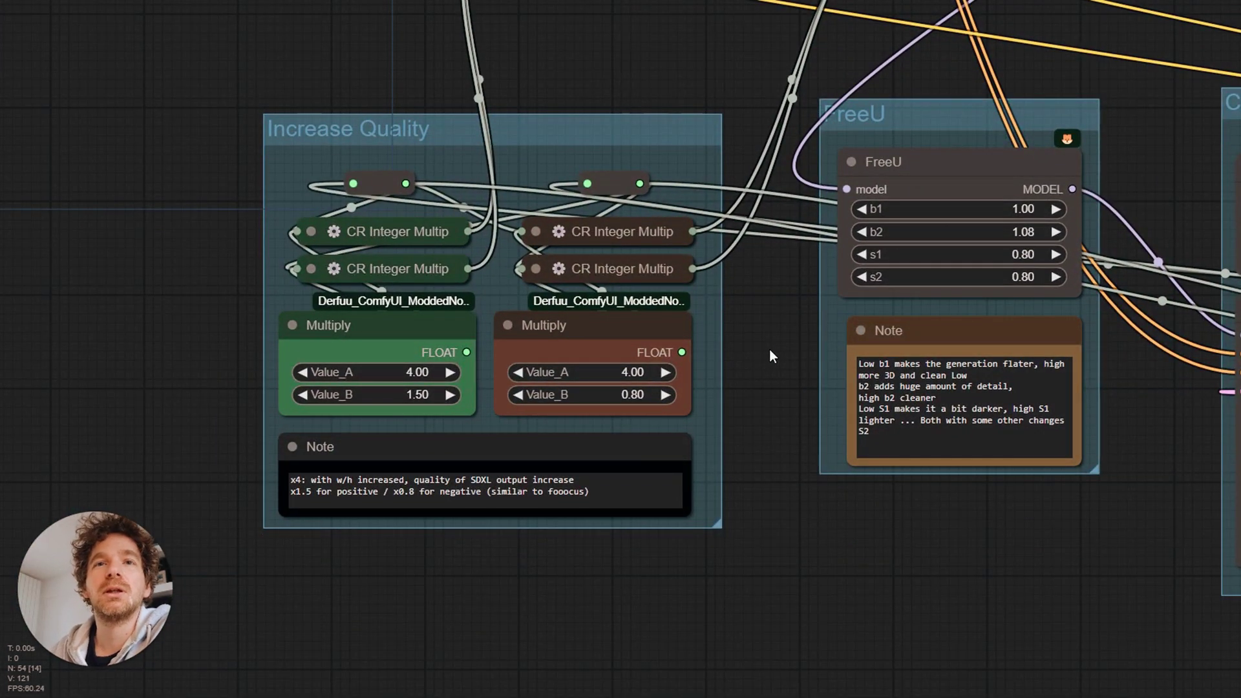
left_click_drag(769, 355, 688, 452)
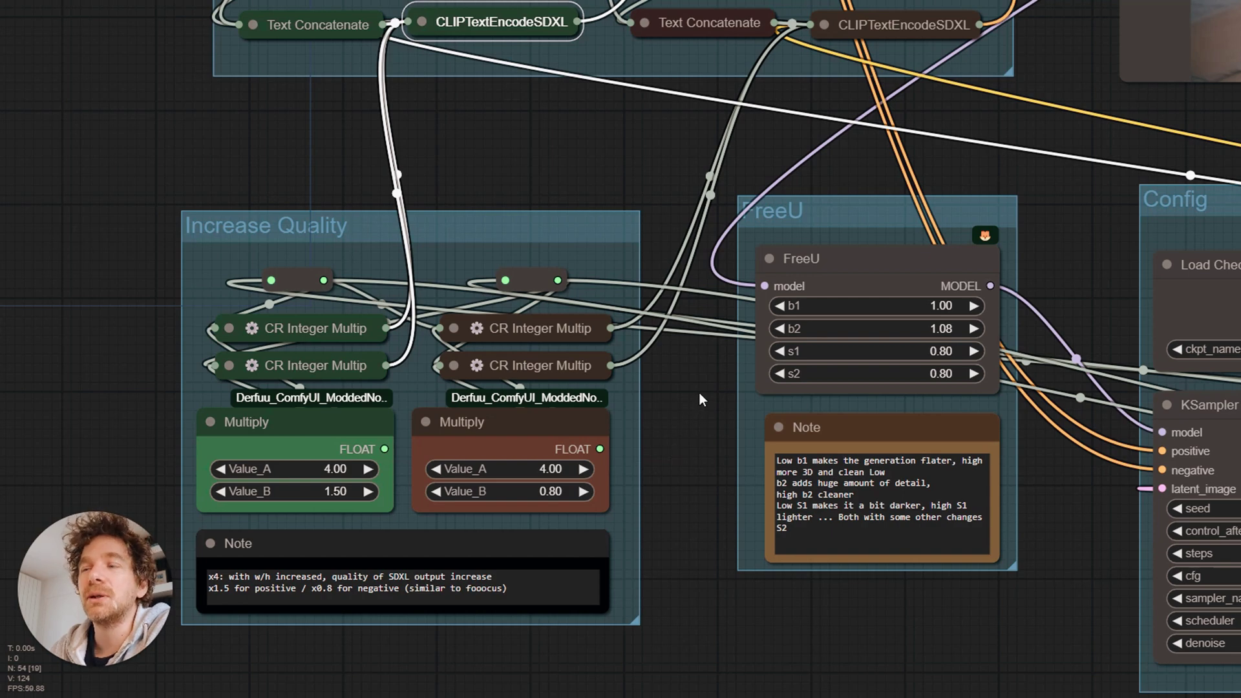
scroll(744, 200, "right", 5)
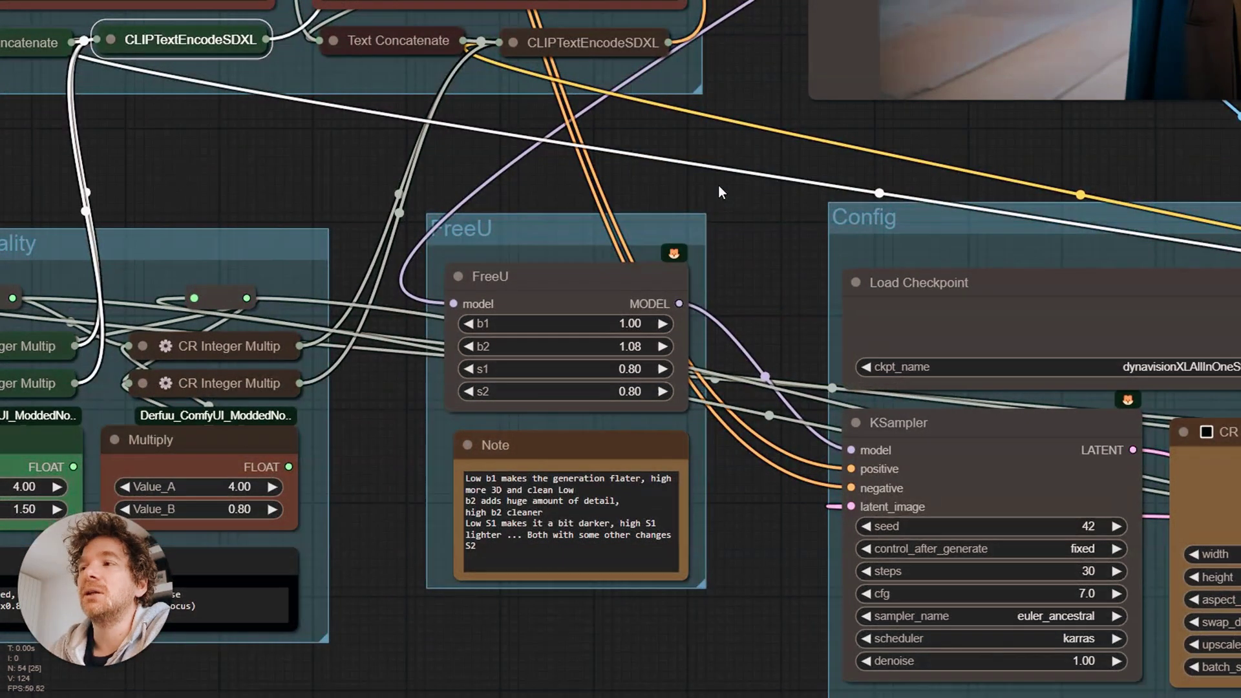
scroll(759, 187, "down", 10)
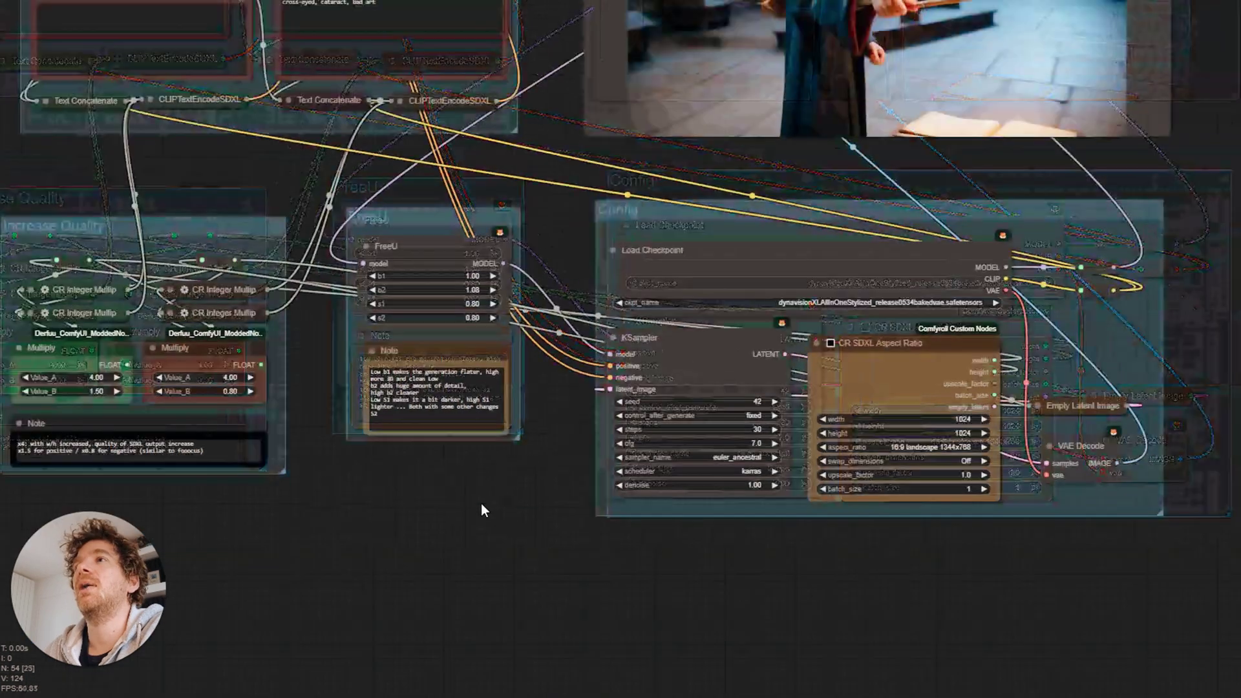
left_click_drag(1073, 199, 912, 378)
scroll(625, 345, "up", 5)
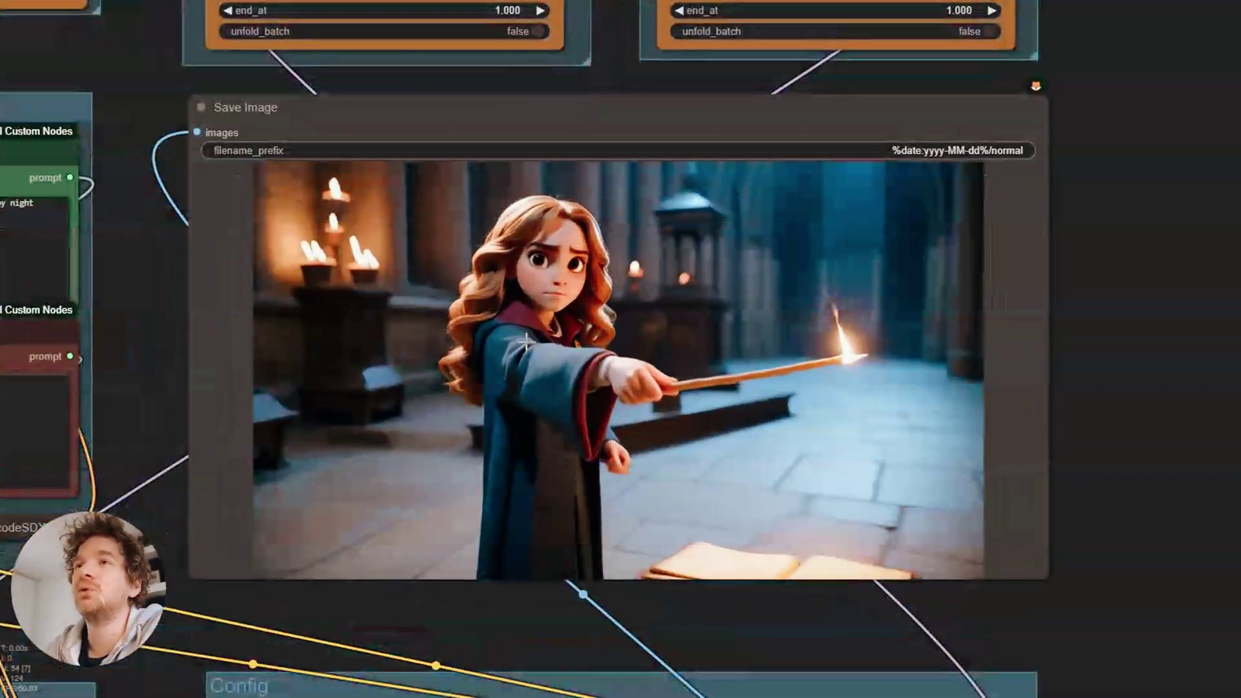